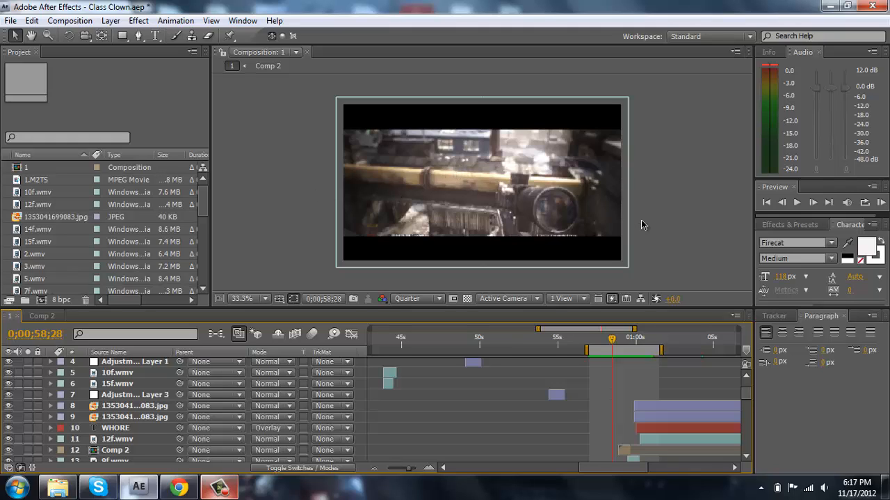
- Preview the finished effect in the existing composition and move the current time to 0;00;59;20
{"action": "left_click", "coordinate": [880, 202]}
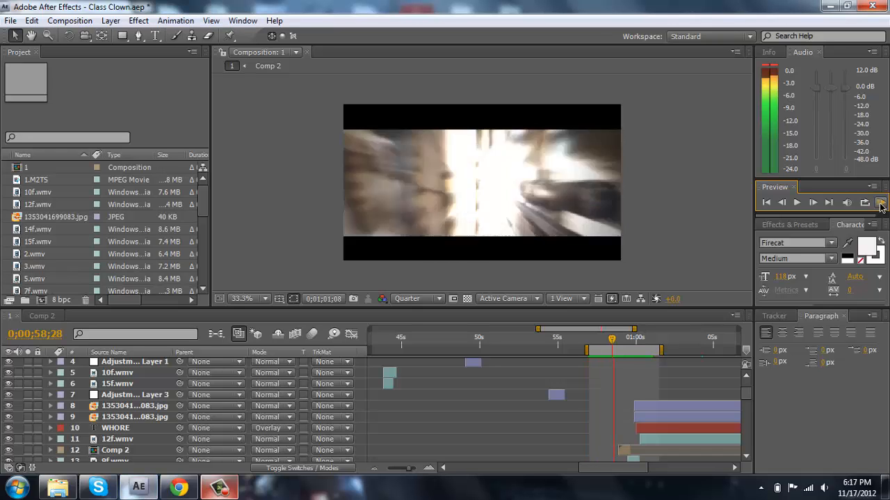
{"action": "left_click", "coordinate": [699, 168]}
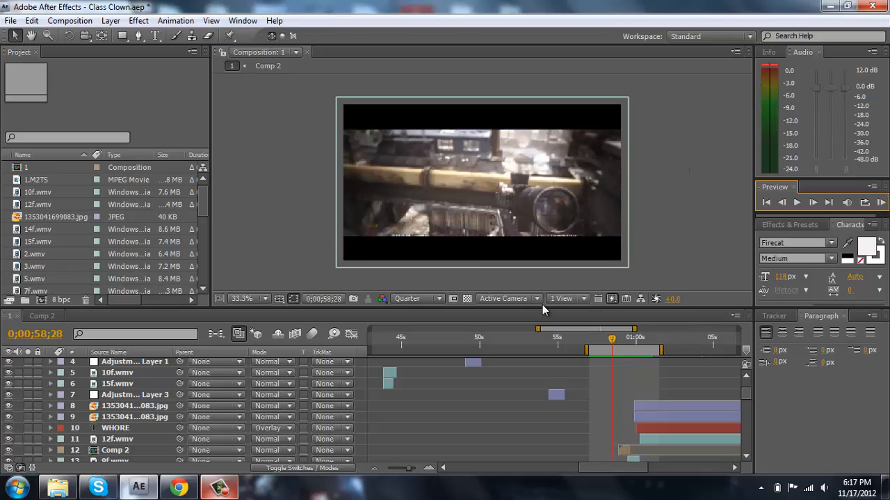
{"action": "left_click_drag", "start_coordinate": [613, 341], "coordinate": [627, 343]}
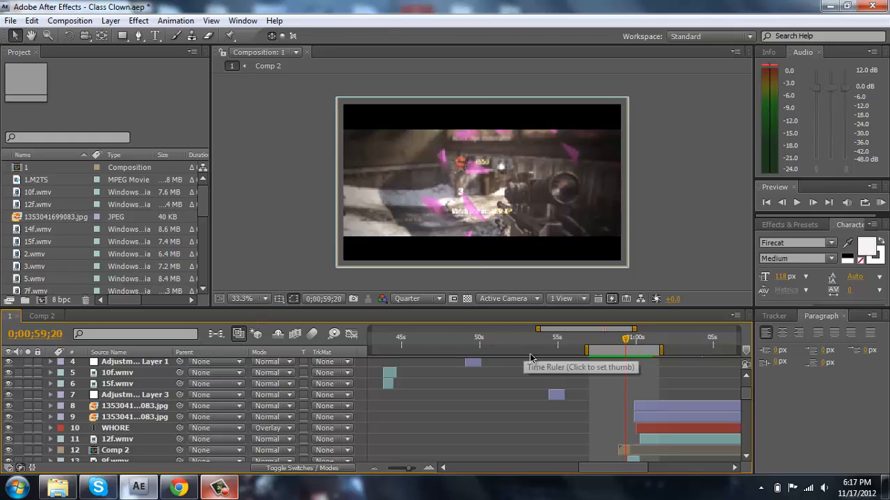
- Create a new composition named Tut, keeping the 1280 x 720 px size and 59.94 fps frame rate
{"action": "left_click", "coordinate": [78, 22]}
{"action": "left_click", "coordinate": [81, 38]}
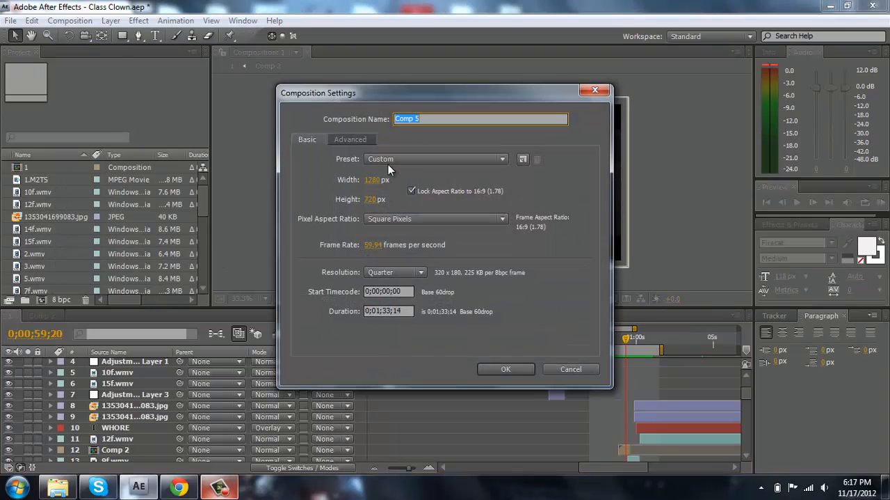
{"action": "type", "text": "Tut"}
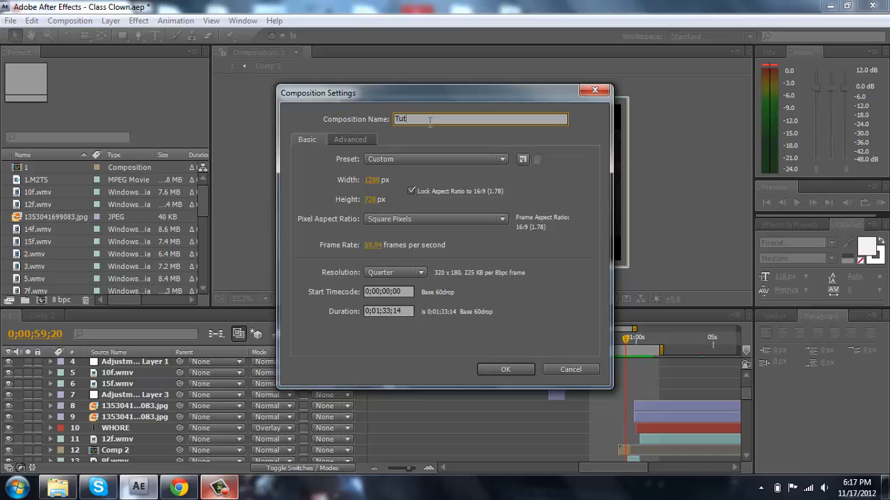
{"action": "key", "text": "Return"}
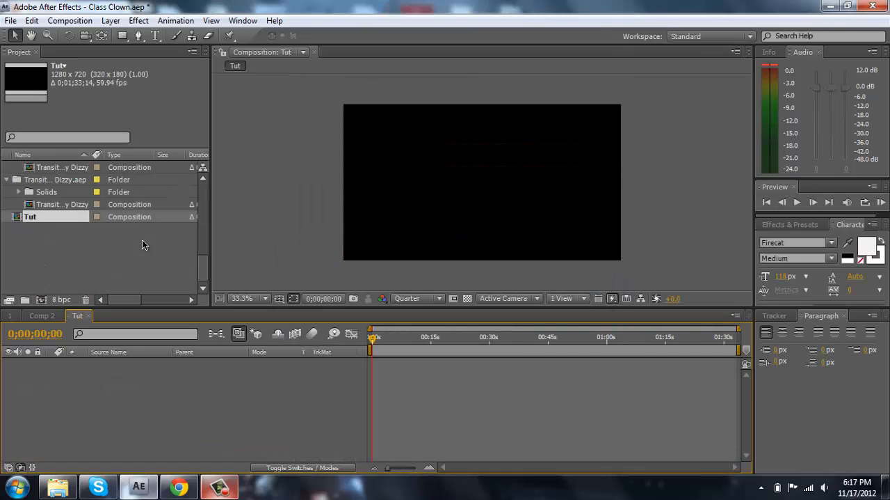
- Add a white solid layer named White Mask at 1280 x 720 px
{"action": "left_click", "coordinate": [111, 20]}
{"action": "mouse_move", "coordinate": [139, 35]}
{"action": "left_click", "coordinate": [402, 52]}
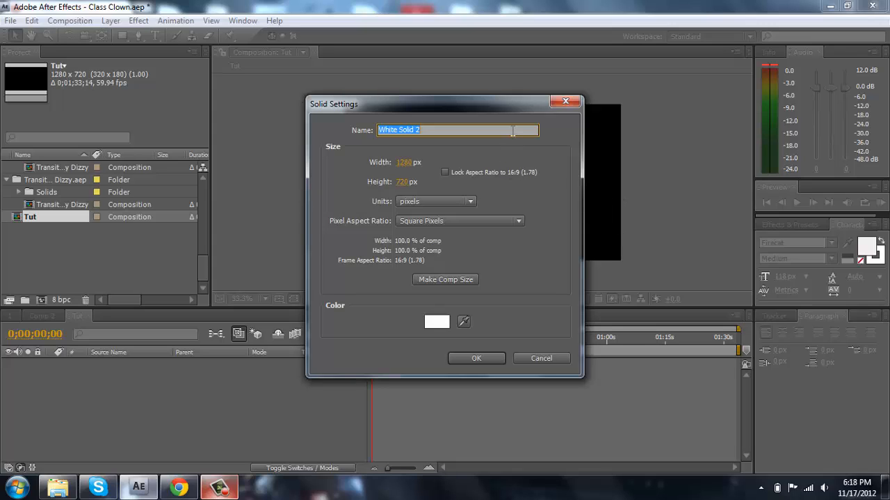
{"action": "type", "text": "White Mask"}
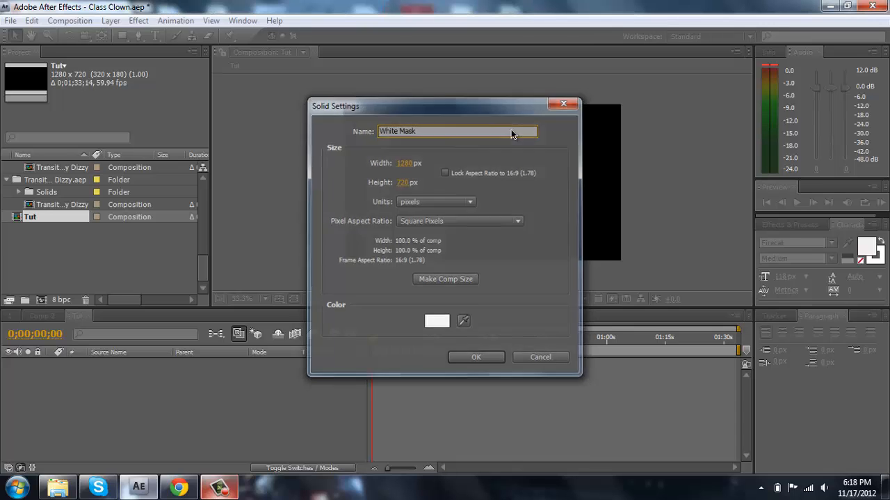
{"action": "key", "text": "Return"}
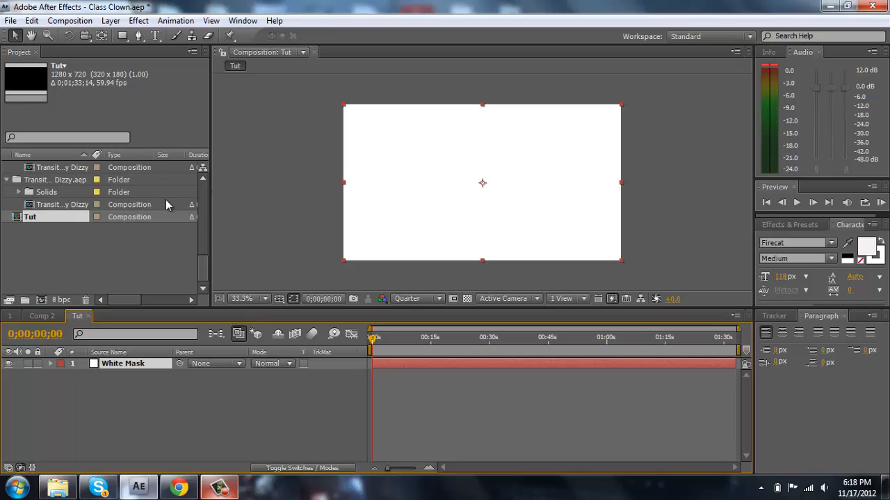
- Add the 14f.wmv clip to the Tut composition and place it above the White Mask layer
{"action": "left_click_drag", "start_coordinate": [203, 235], "coordinate": [128, 202]}
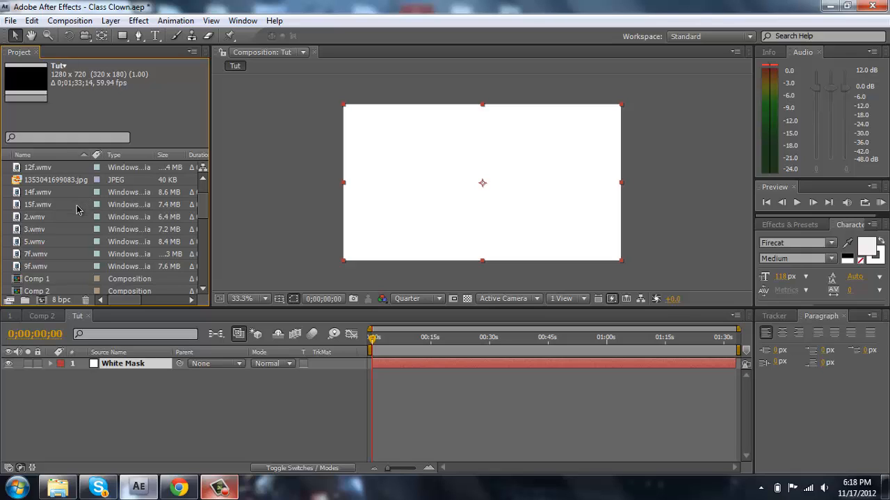
{"action": "left_click", "coordinate": [77, 192]}
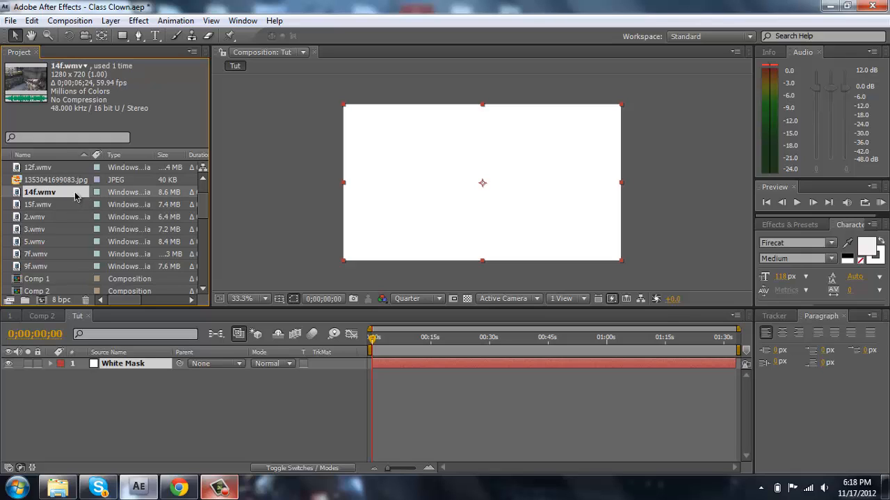
{"action": "left_click_drag", "start_coordinate": [76, 196], "coordinate": [272, 381]}
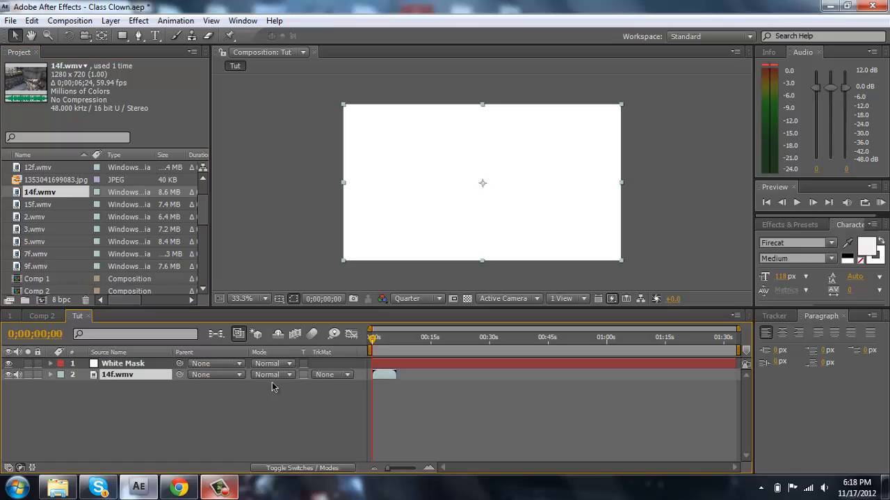
{"action": "left_click_drag", "start_coordinate": [139, 374], "coordinate": [144, 359]}
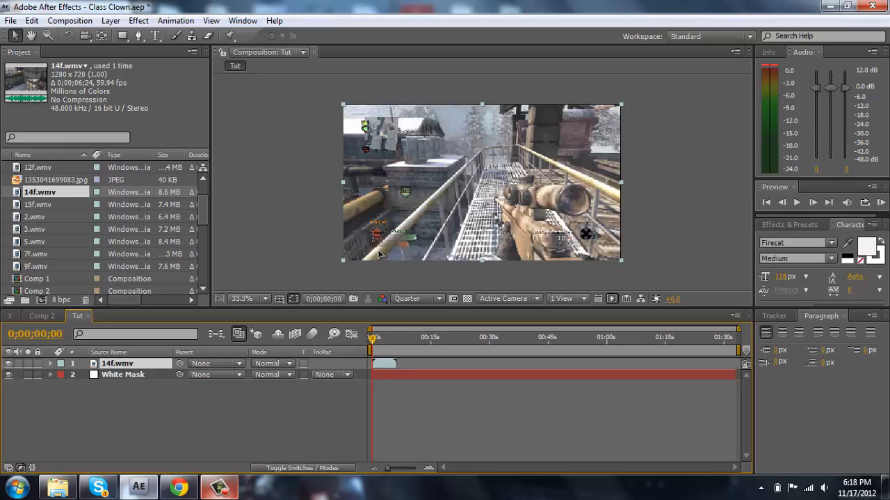
{"action": "left_click_drag", "start_coordinate": [377, 254], "coordinate": [377, 254]}
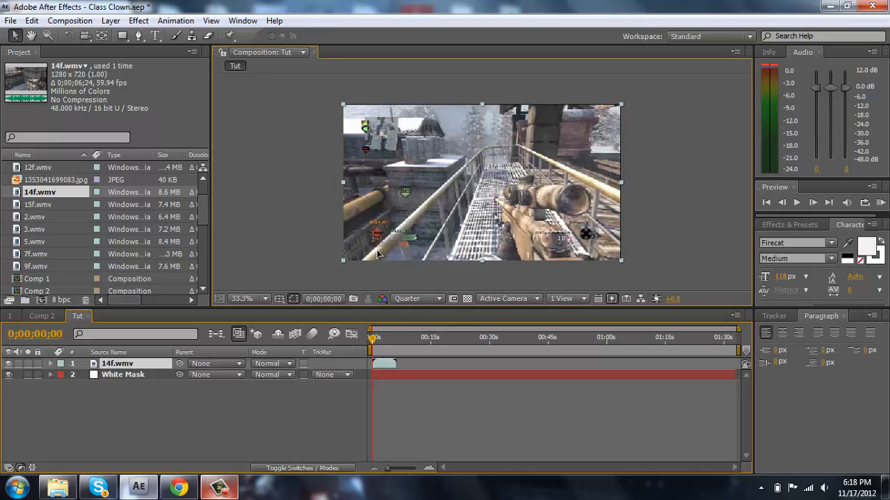
{"action": "left_click", "coordinate": [300, 261]}
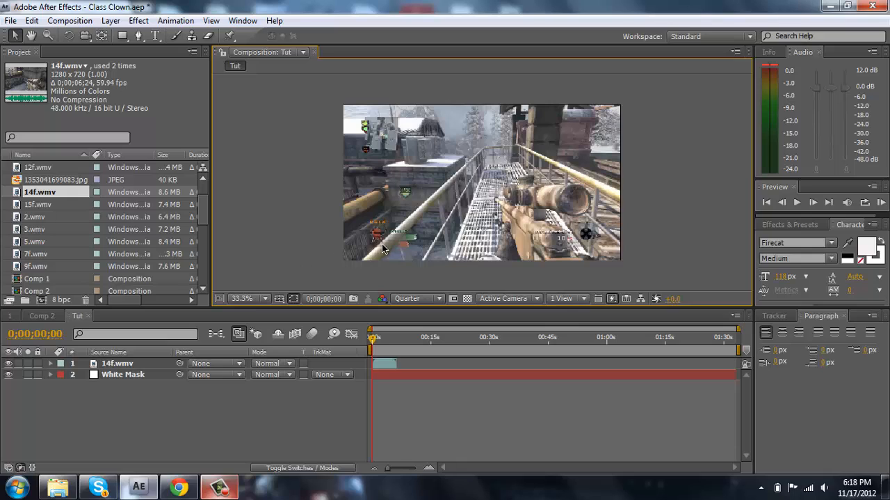
- Freeze the 14f.wmv layer on its first frame and collapse its properties
{"action": "left_click", "coordinate": [378, 367]}
{"action": "right_click", "coordinate": [378, 365]}
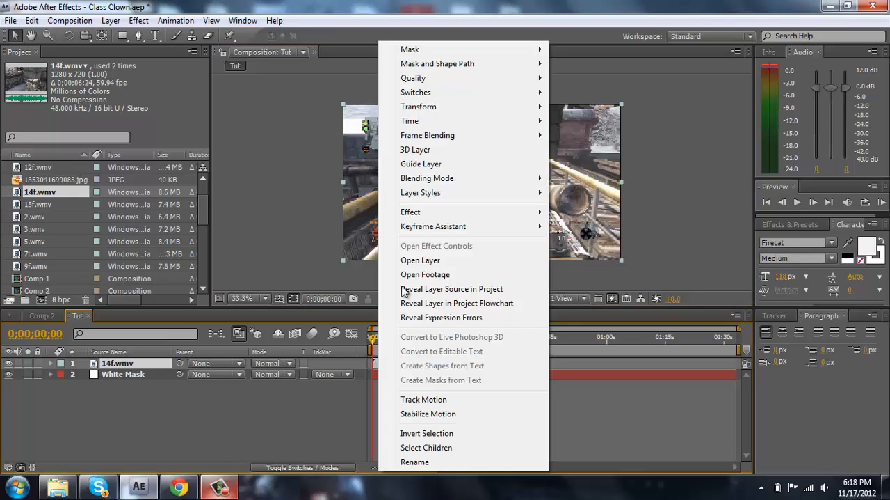
{"action": "mouse_move", "coordinate": [485, 139]}
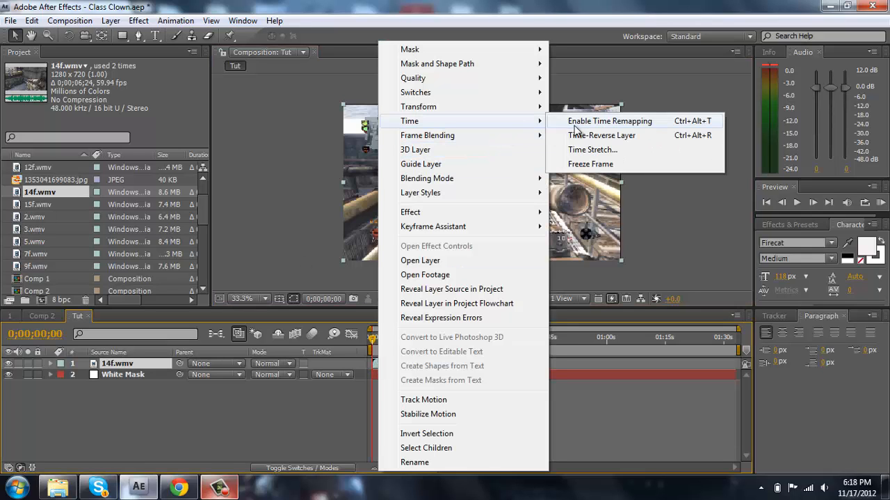
{"action": "left_click", "coordinate": [597, 162]}
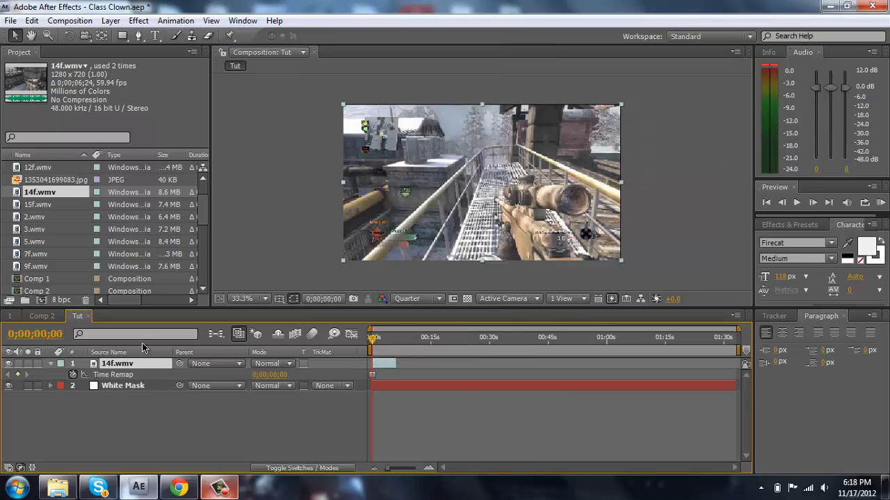
{"action": "left_click", "coordinate": [49, 363]}
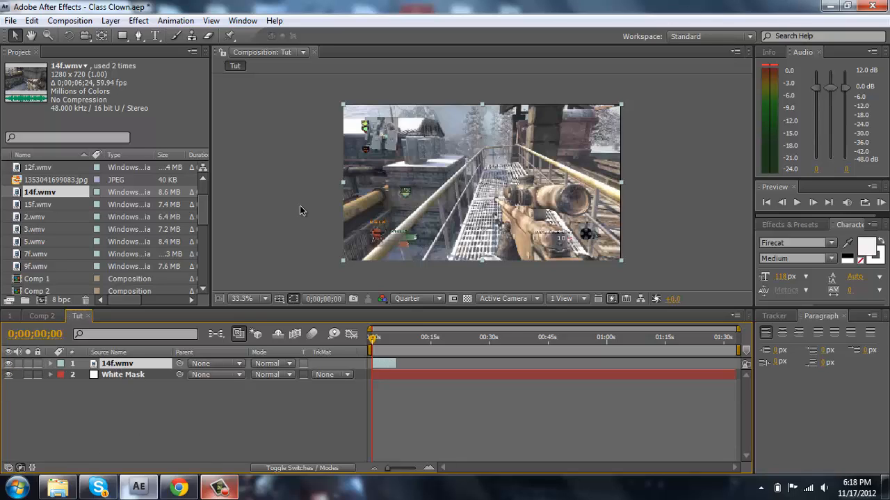
- Draw a closed Pen tool mask on the 14f.wmv layer around the hand, rifle and scope, closing it below the frame
{"action": "left_click", "coordinate": [137, 37]}
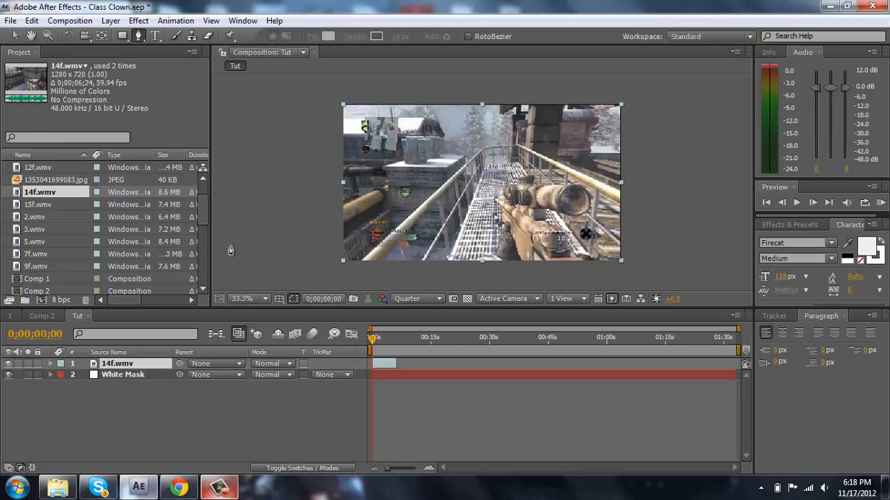
{"action": "left_click", "coordinate": [242, 297]}
{"action": "left_click", "coordinate": [251, 182]}
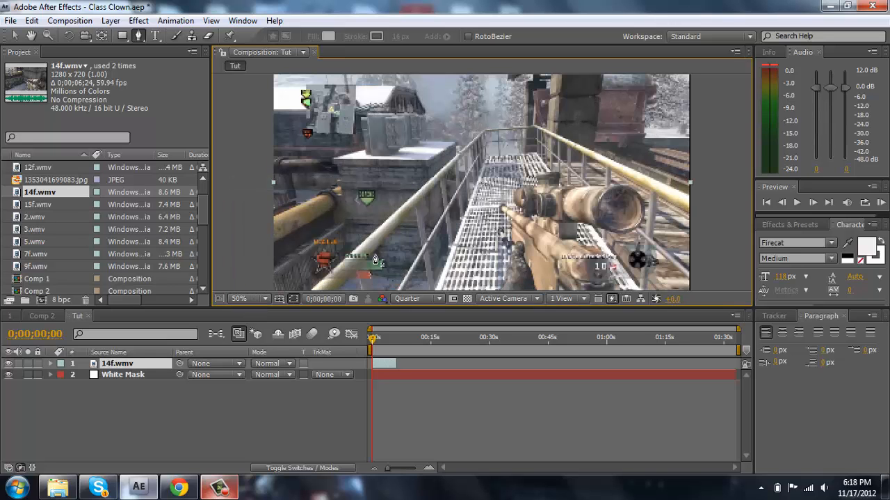
{"action": "key", "text": "h"}
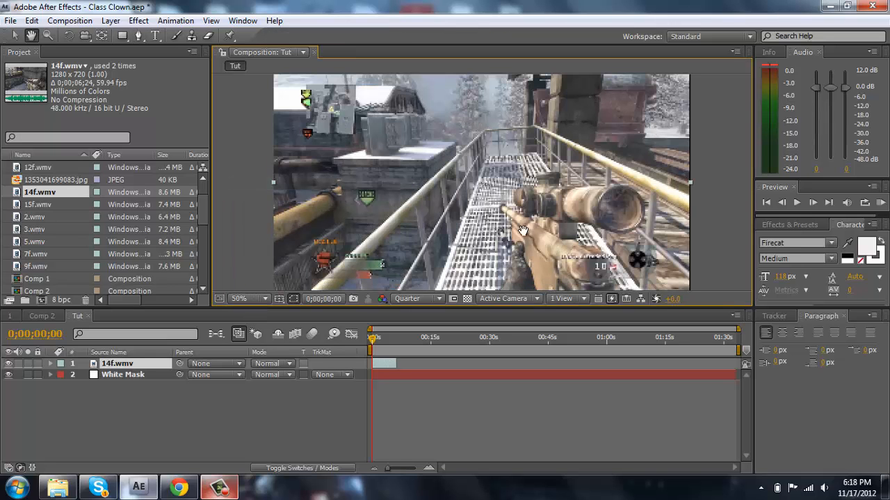
{"action": "left_click_drag", "start_coordinate": [496, 219], "coordinate": [394, 177]}
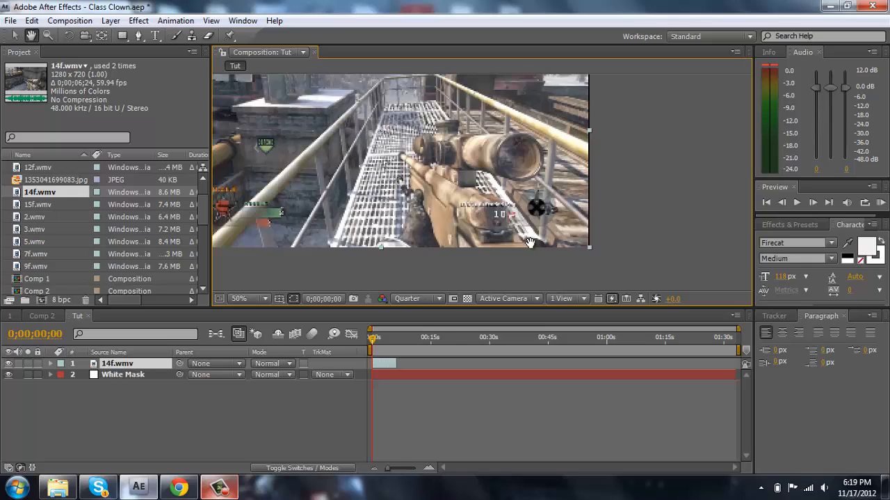
{"action": "left_click_drag", "start_coordinate": [530, 242], "coordinate": [529, 241]}
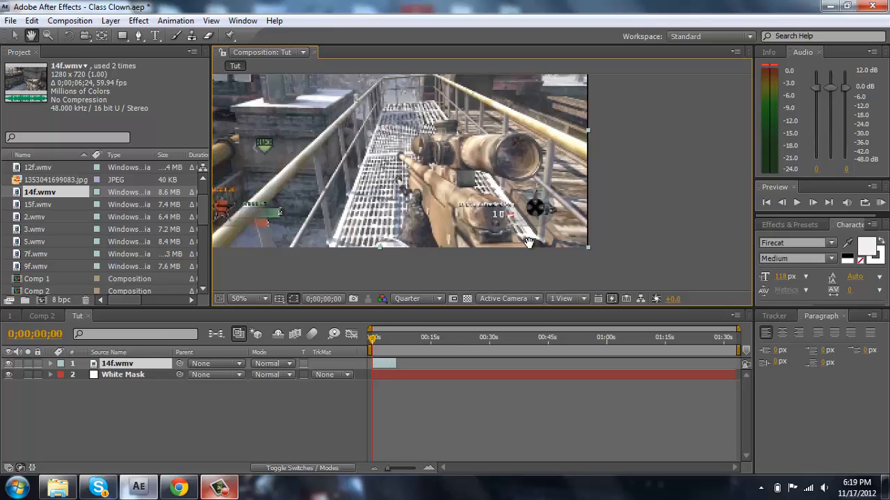
{"action": "key", "text": "g"}
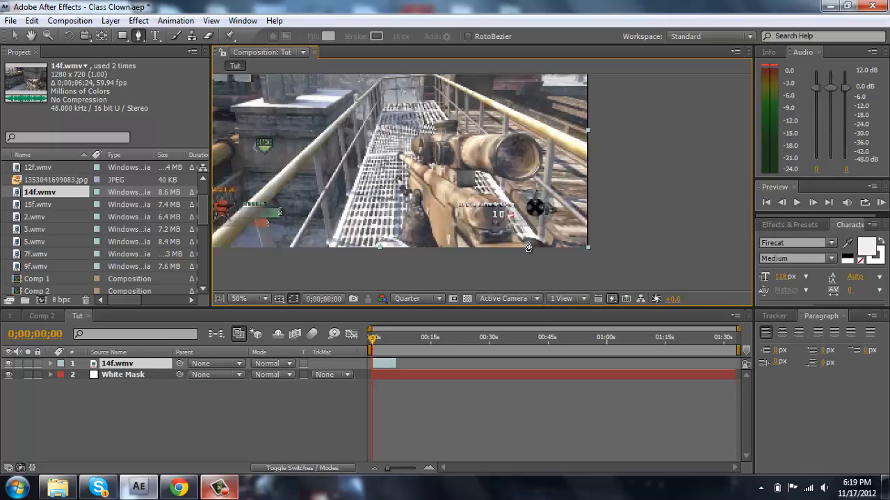
{"action": "left_click", "coordinate": [368, 253]}
{"action": "left_click_drag", "start_coordinate": [384, 246], "coordinate": [406, 227]}
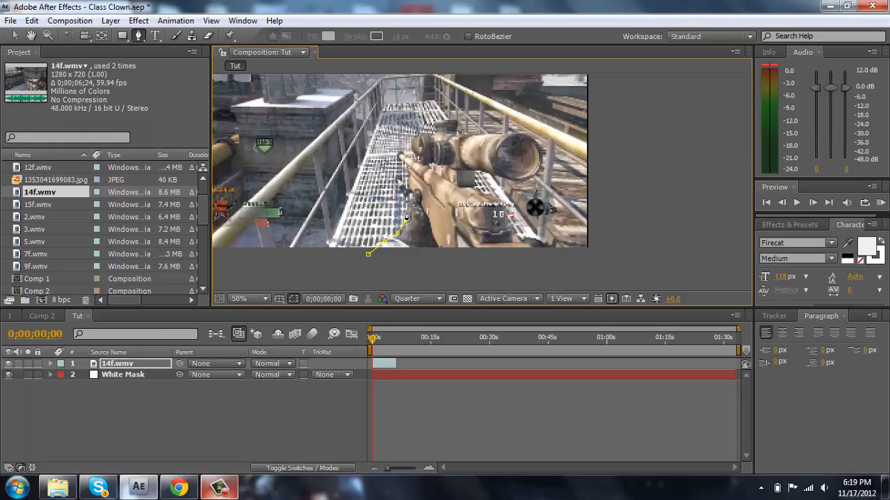
{"action": "left_click", "coordinate": [407, 210]}
{"action": "left_click", "coordinate": [411, 200]}
{"action": "left_click", "coordinate": [417, 191]}
{"action": "left_click", "coordinate": [408, 194]}
{"action": "left_click", "coordinate": [401, 189]}
{"action": "left_click", "coordinate": [400, 178]}
{"action": "left_click", "coordinate": [405, 186]}
{"action": "left_click", "coordinate": [397, 160]}
{"action": "left_click", "coordinate": [399, 150]}
{"action": "left_click", "coordinate": [423, 132]}
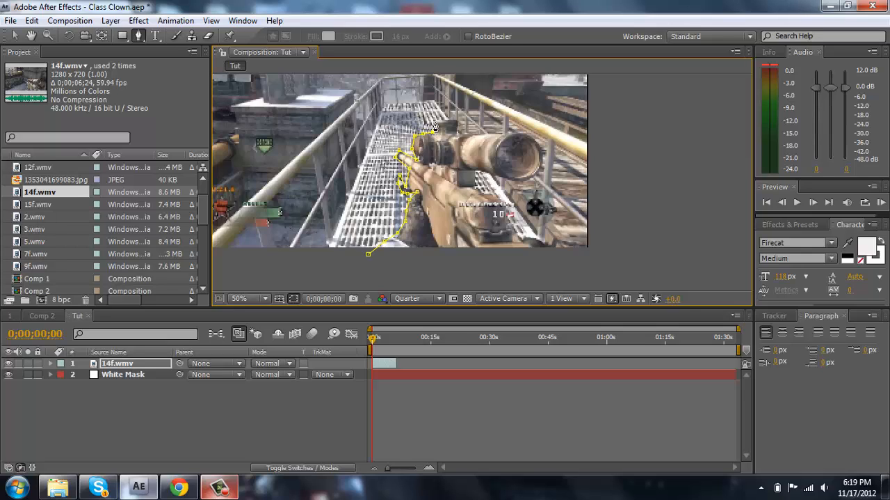
{"action": "left_click", "coordinate": [435, 121]}
{"action": "left_click", "coordinate": [457, 123]}
{"action": "left_click", "coordinate": [457, 132]}
{"action": "left_click", "coordinate": [478, 133]}
{"action": "left_click", "coordinate": [508, 133]}
{"action": "left_click", "coordinate": [525, 131]}
{"action": "left_click", "coordinate": [537, 147]}
{"action": "left_click", "coordinate": [542, 159]}
{"action": "left_click", "coordinate": [537, 168]}
{"action": "left_click", "coordinate": [512, 179]}
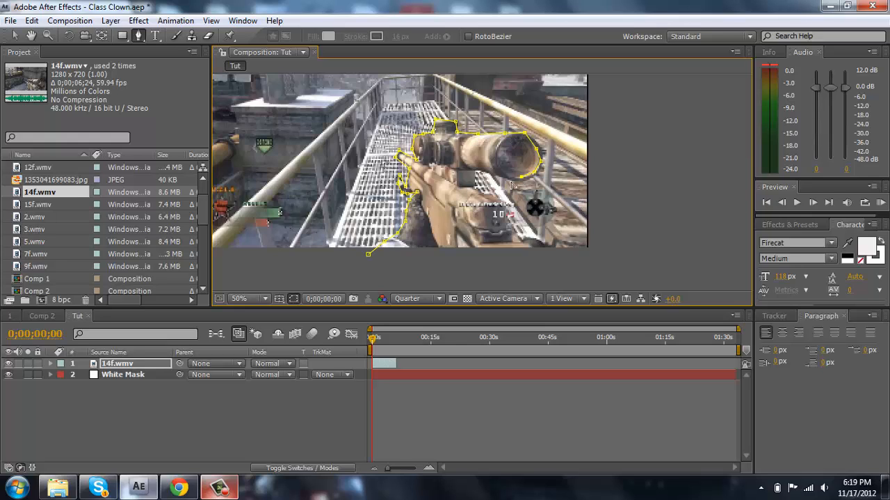
{"action": "left_click", "coordinate": [499, 174]}
{"action": "left_click", "coordinate": [473, 174]}
{"action": "left_click", "coordinate": [476, 187]}
{"action": "left_click", "coordinate": [508, 203]}
{"action": "left_click", "coordinate": [511, 220]}
{"action": "left_click", "coordinate": [511, 230]}
{"action": "left_click", "coordinate": [534, 238]}
{"action": "left_click", "coordinate": [559, 248]}
{"action": "left_click", "coordinate": [557, 265]}
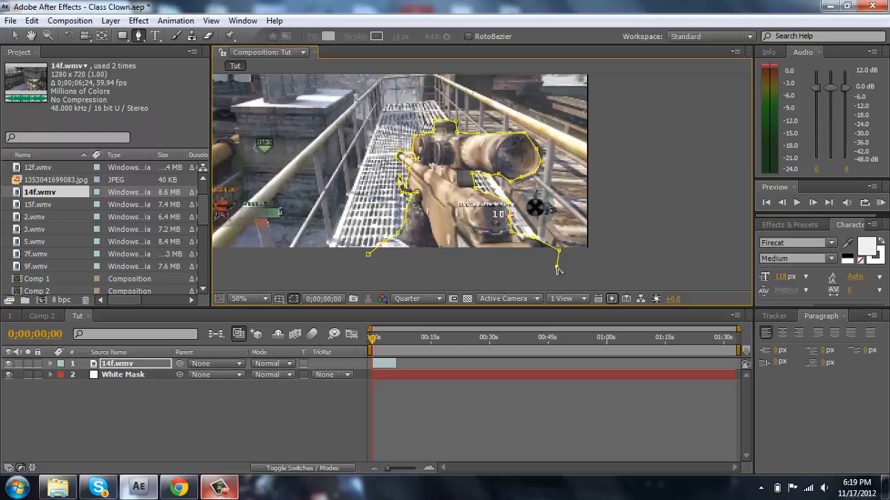
{"action": "left_click", "coordinate": [369, 255]}
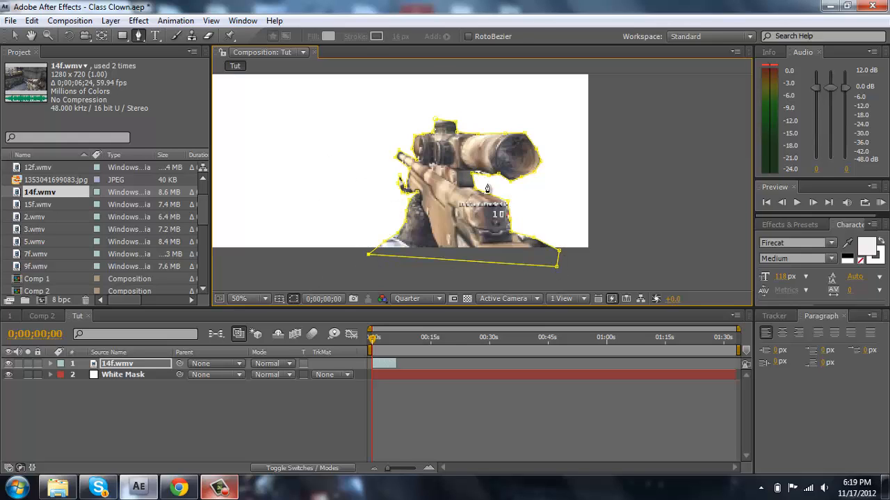
{"action": "left_click", "coordinate": [10, 20]}
{"action": "mouse_move", "coordinate": [14, 37]}
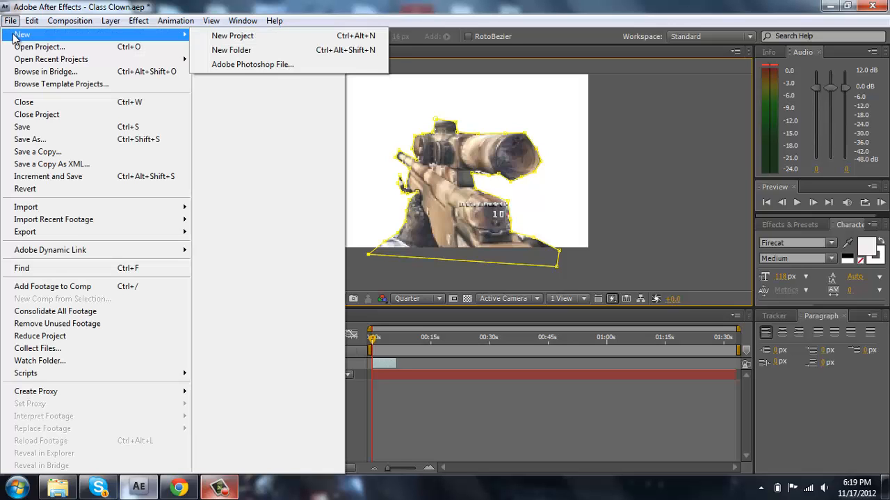
{"action": "left_click", "coordinate": [12, 20]}
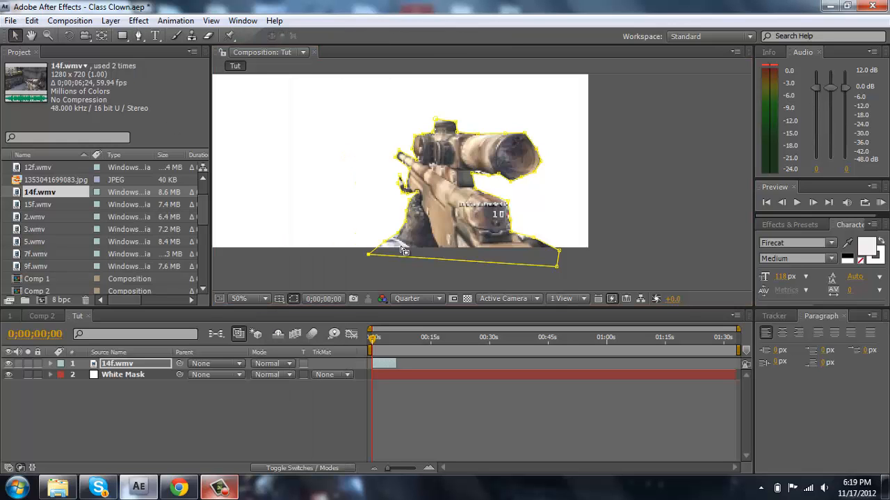
- Nudge the 14f.wmv mask point at the front of the scope lens to follow the lens edge
{"action": "left_click", "coordinate": [540, 161]}
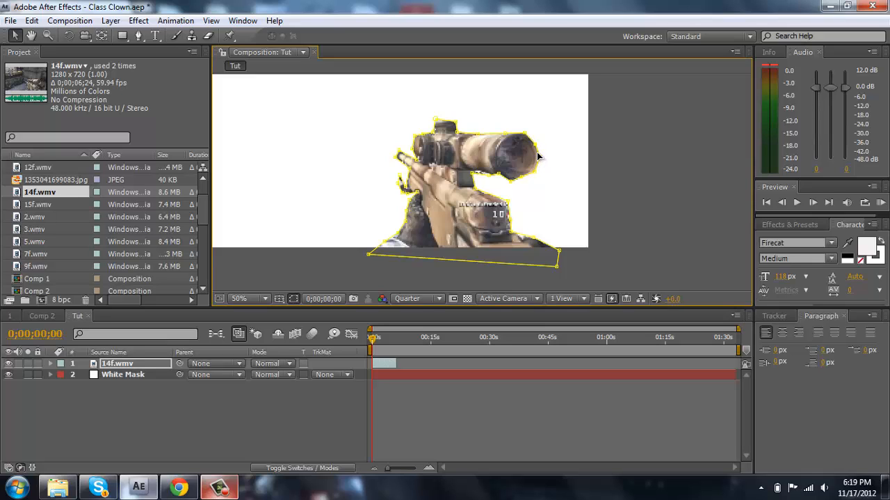
{"action": "left_click", "coordinate": [613, 167]}
{"action": "left_click", "coordinate": [614, 168]}
- Set the Mask Feather of the 14f.wmv layer's mask to 16 pixels and collapse its properties
{"action": "left_click", "coordinate": [491, 218]}
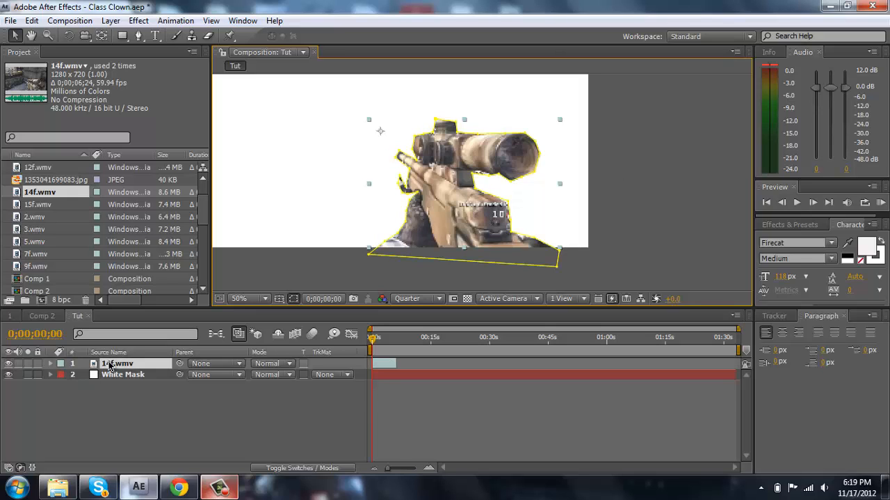
{"action": "key", "text": "m"}
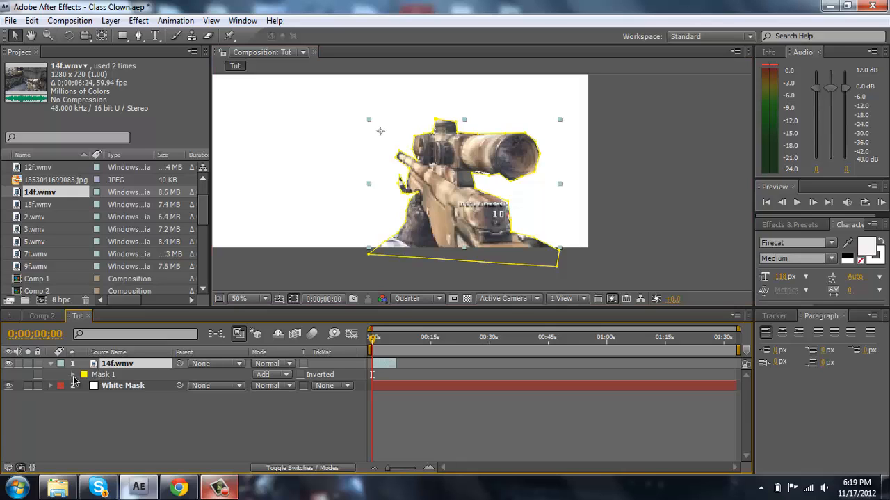
{"action": "left_click", "coordinate": [73, 375]}
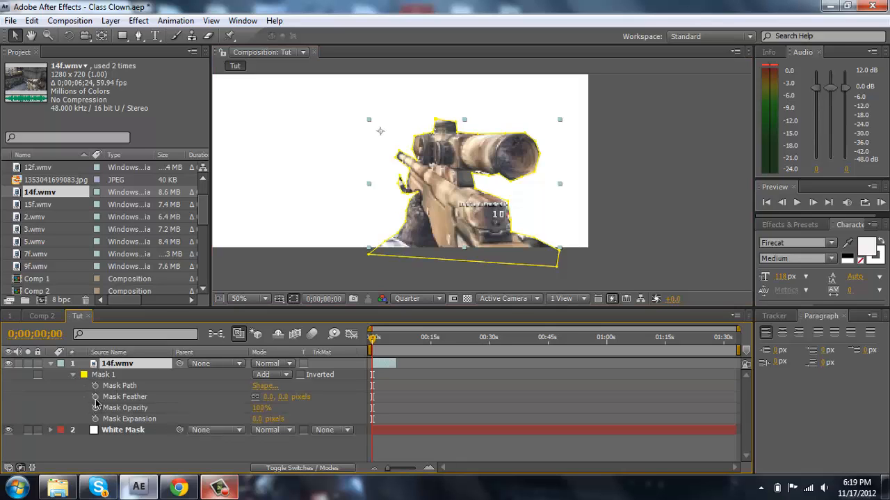
{"action": "left_click", "coordinate": [268, 396]}
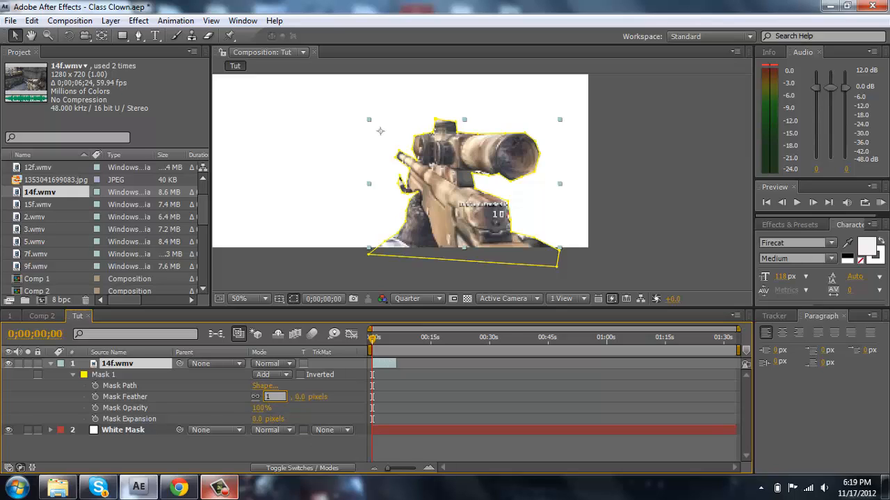
{"action": "type", "text": "16"}
{"action": "key", "text": "Return"}
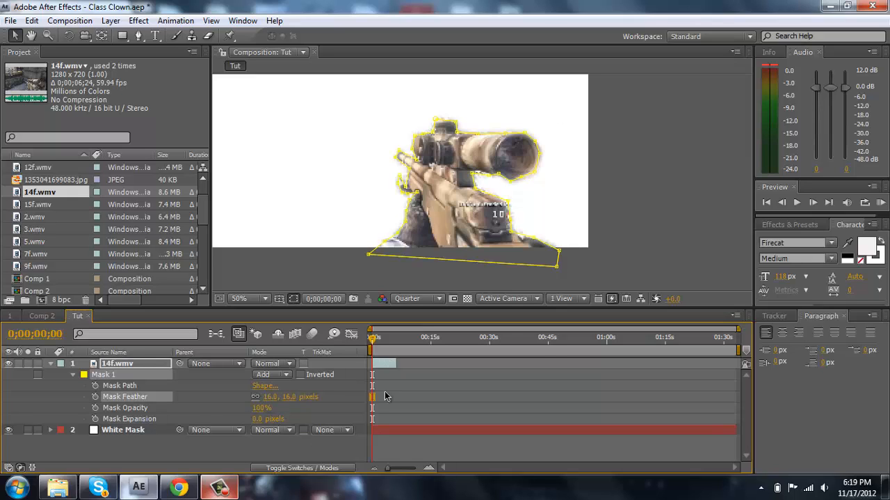
{"action": "left_click", "coordinate": [636, 286]}
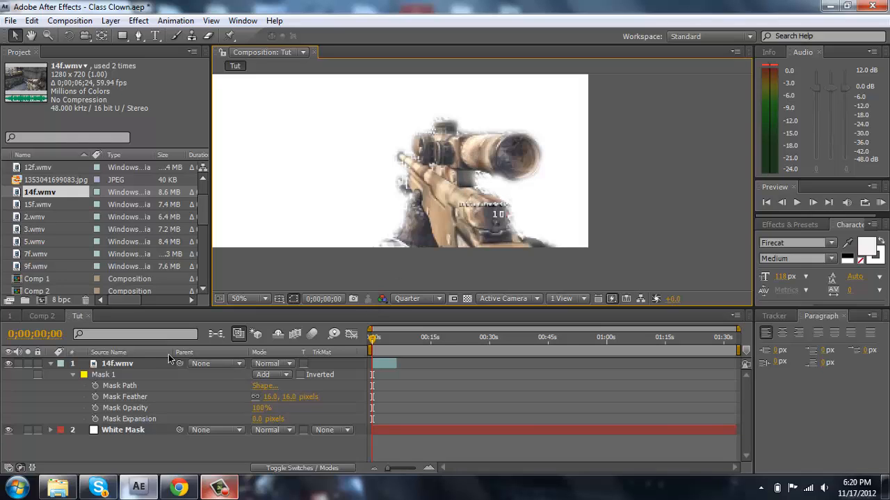
{"action": "left_click", "coordinate": [50, 364]}
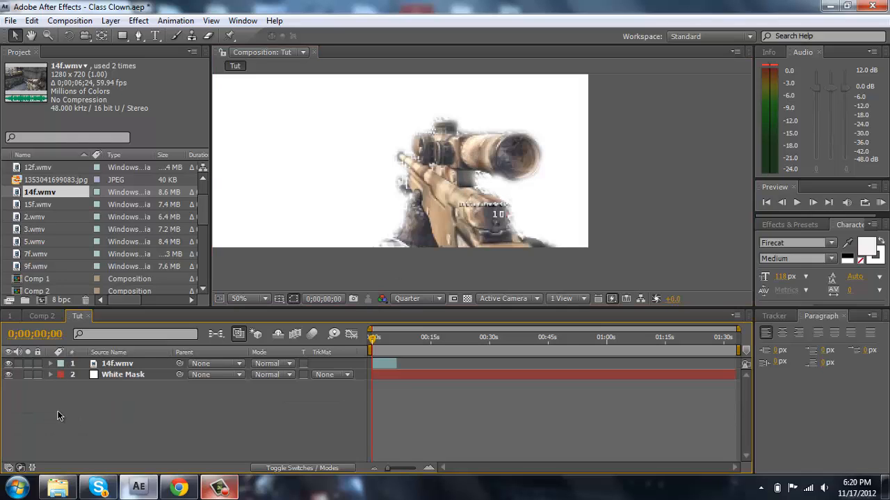
- Copy Mask 1 from the 14f.wmv layer onto the White Mask layer
{"action": "left_click", "coordinate": [147, 374]}
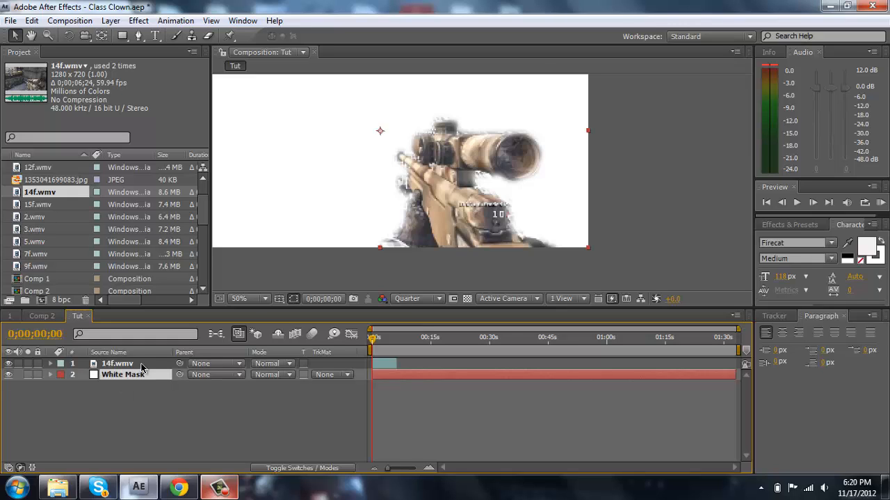
{"action": "left_click", "coordinate": [140, 364]}
{"action": "key", "text": "m"}
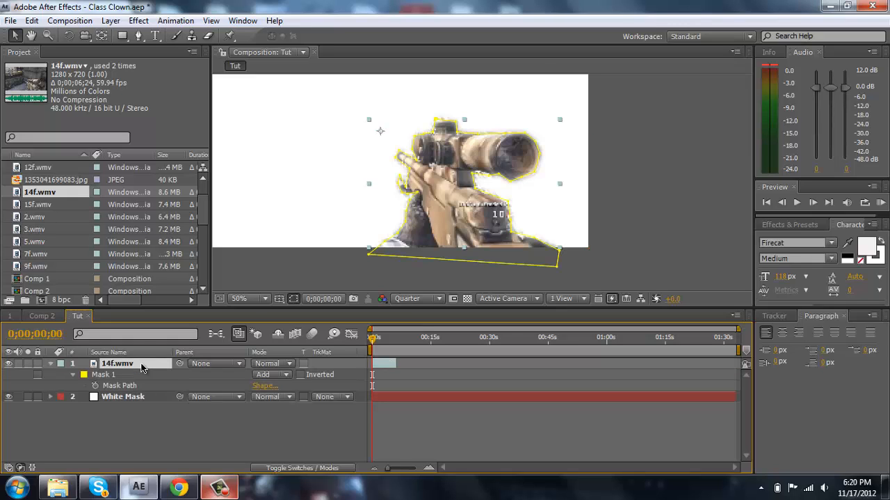
{"action": "left_click", "coordinate": [105, 375]}
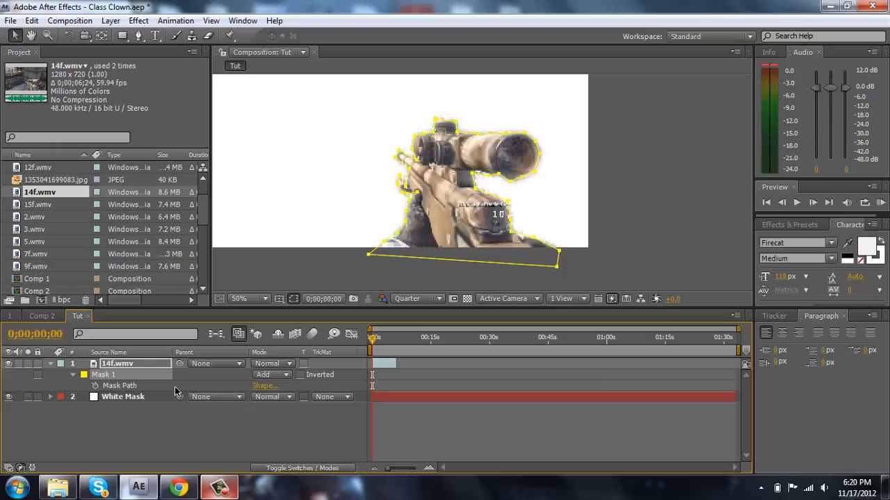
{"action": "left_click", "coordinate": [145, 398]}
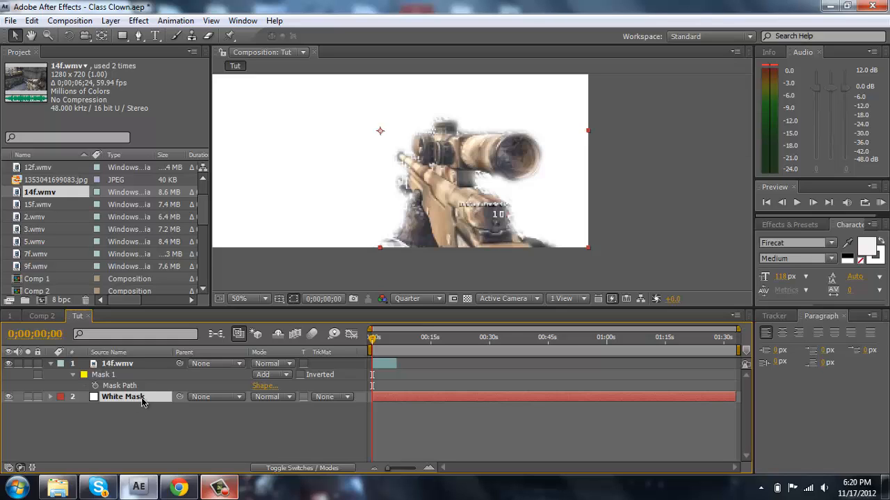
{"action": "key", "text": "ctrl+v"}
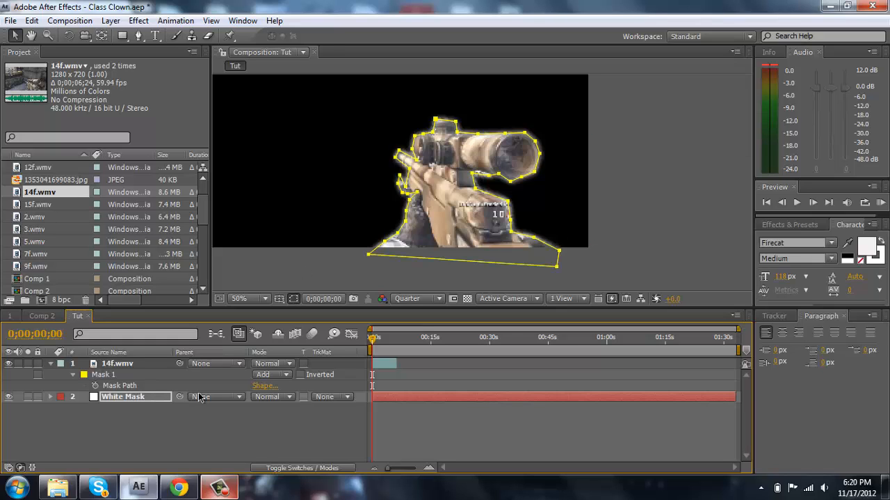
- Move the White Mask layer above the 14f.wmv layer and hide 14f.wmv
{"action": "left_click_drag", "start_coordinate": [161, 397], "coordinate": [163, 381]}
{"action": "left_click_drag", "start_coordinate": [162, 365], "coordinate": [167, 381]}
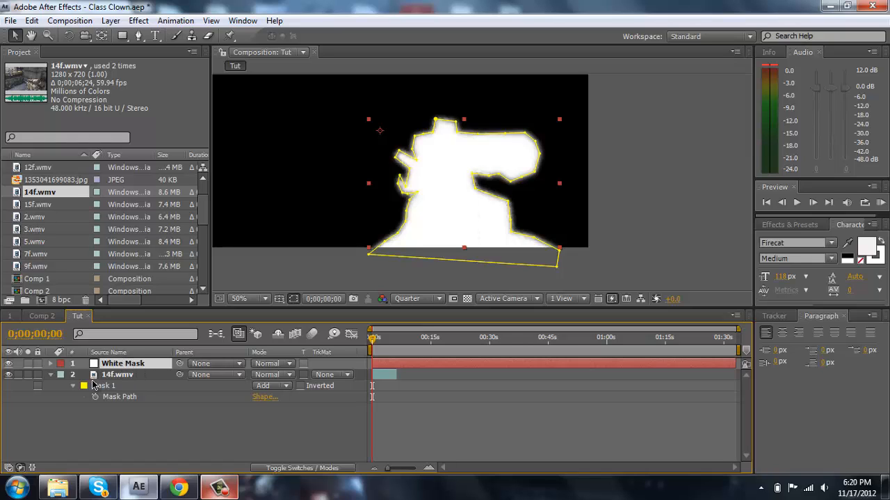
{"action": "left_click", "coordinate": [9, 375]}
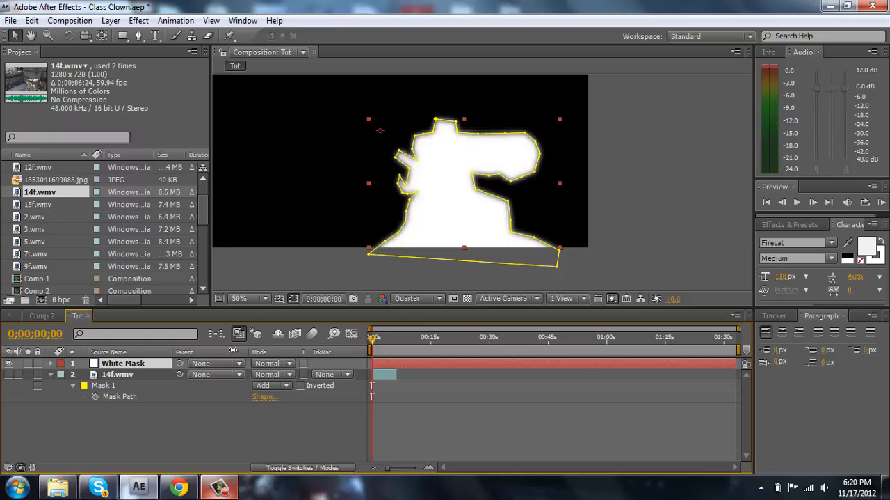
- Find the Fill effect and apply it to the White Mask layer
{"action": "left_click", "coordinate": [791, 224]}
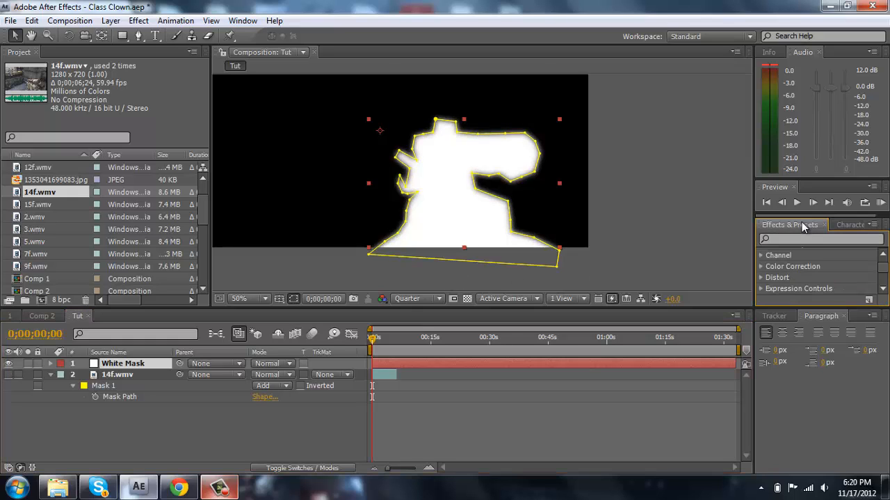
{"action": "left_click", "coordinate": [800, 238]}
{"action": "type", "text": "fill"}
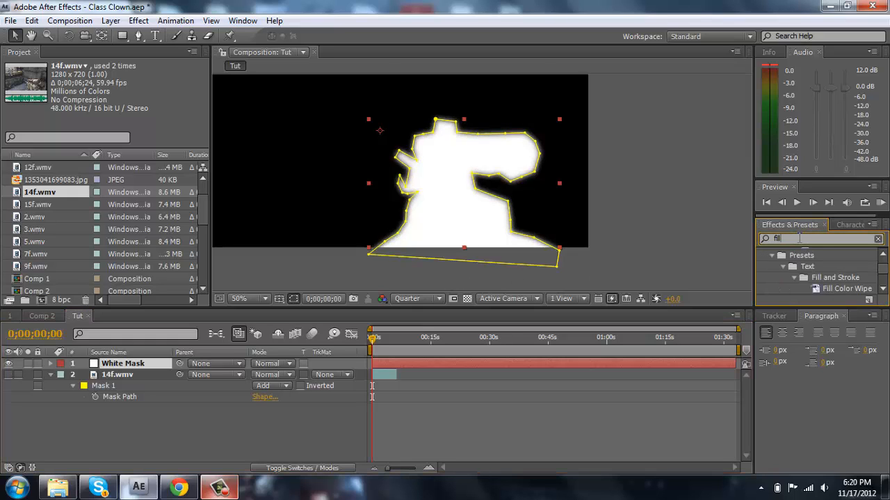
{"action": "left_click", "coordinate": [794, 288]}
{"action": "left_click_drag", "start_coordinate": [791, 291], "coordinate": [429, 211]}
- Set the Fill color of the White Mask layer to pink FF00B4 and deselect the layer
{"action": "left_click", "coordinate": [100, 122]}
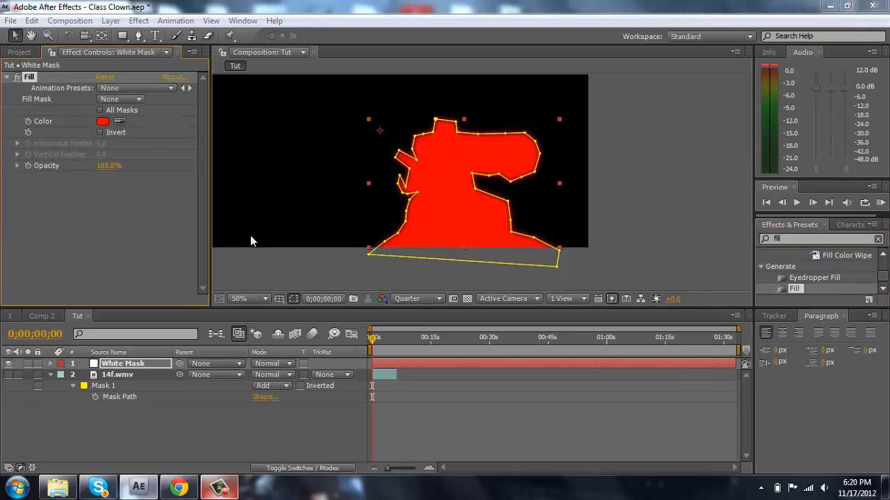
{"action": "left_click", "coordinate": [548, 303]}
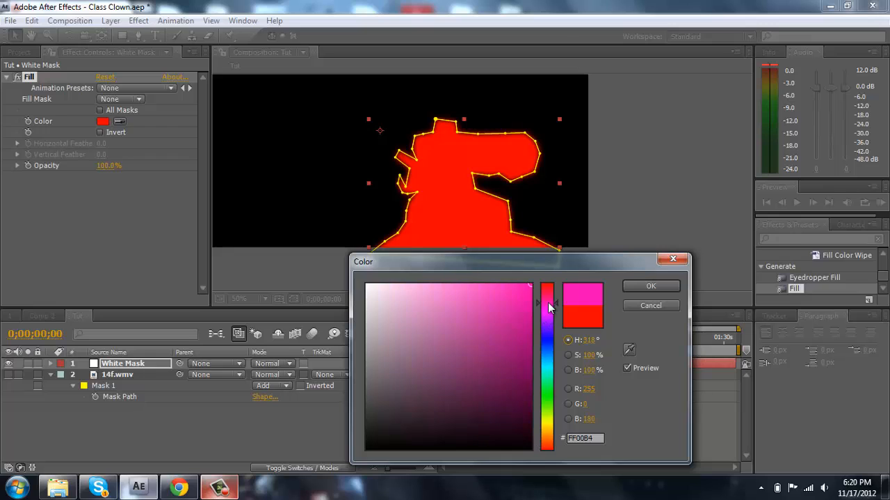
{"action": "left_click", "coordinate": [651, 285]}
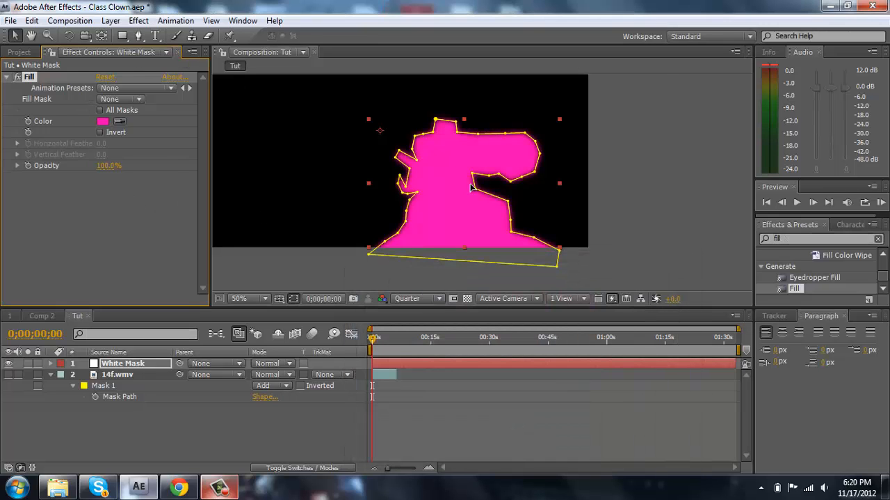
{"action": "left_click", "coordinate": [621, 225]}
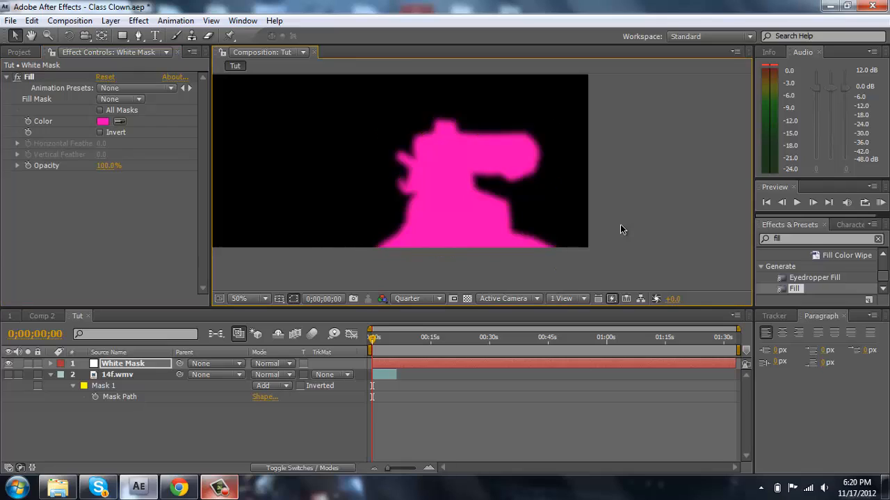
- Apply the Shatter effect to the White Mask layer and set its View to Rendered
{"action": "left_click", "coordinate": [808, 238]}
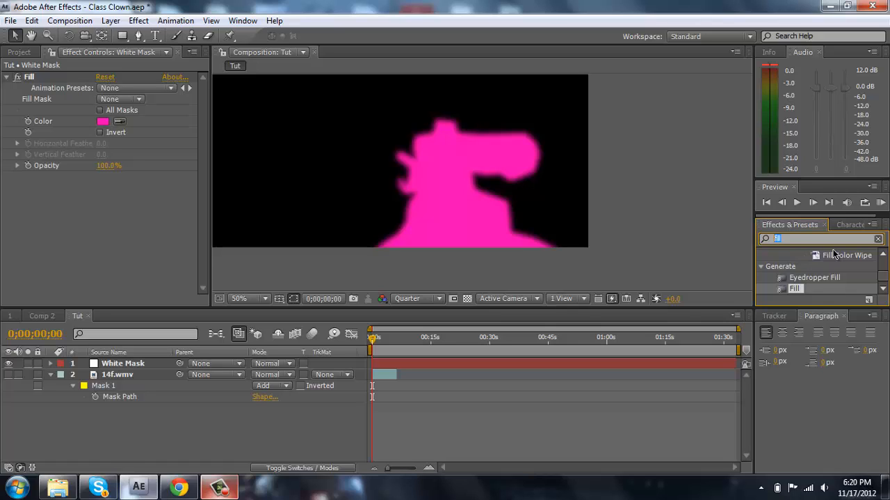
{"action": "type", "text": "Shatter"}
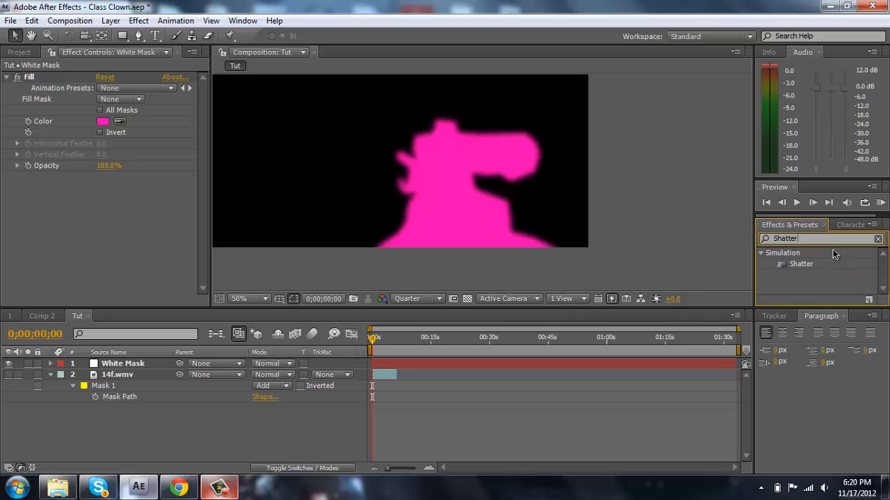
{"action": "left_click_drag", "start_coordinate": [803, 266], "coordinate": [448, 192]}
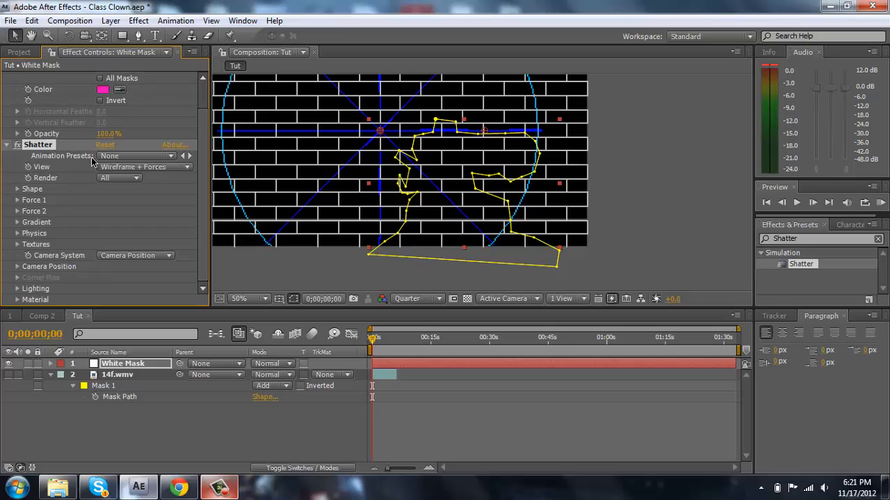
{"action": "left_click", "coordinate": [121, 170]}
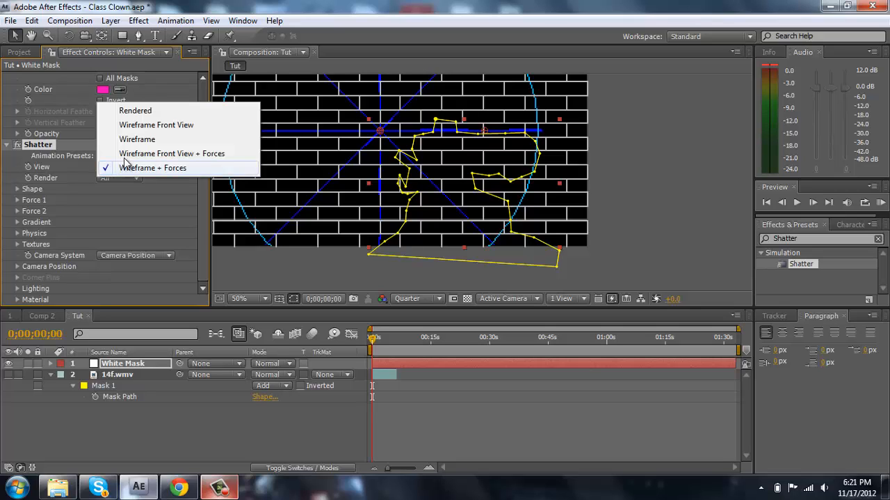
{"action": "left_click", "coordinate": [142, 112]}
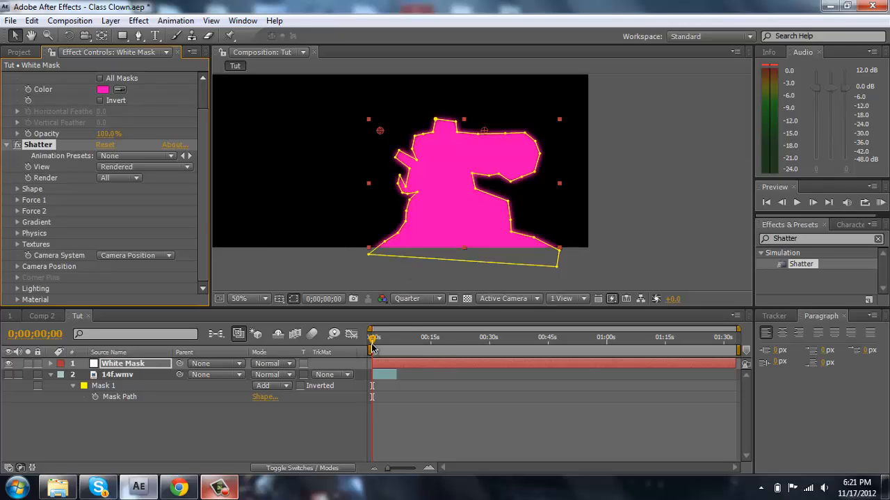
- Preview the shatter animation at 0;00;00;10 and move the current time to 0;00;00;03
{"action": "left_click_drag", "start_coordinate": [372, 341], "coordinate": [374, 341]}
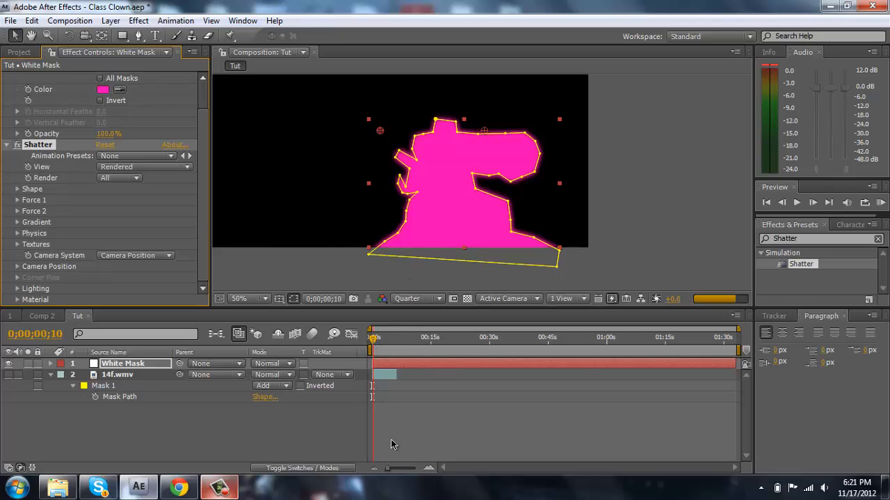
{"action": "left_click", "coordinate": [430, 466]}
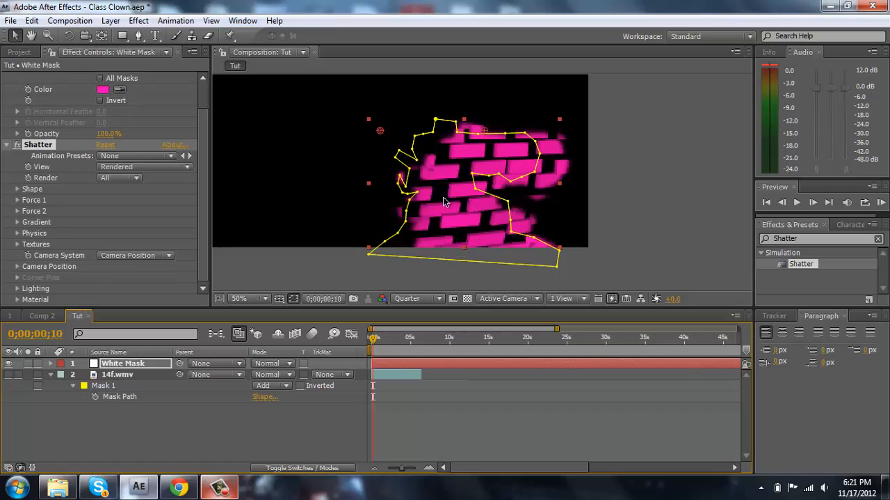
{"action": "key", "text": "equal"}
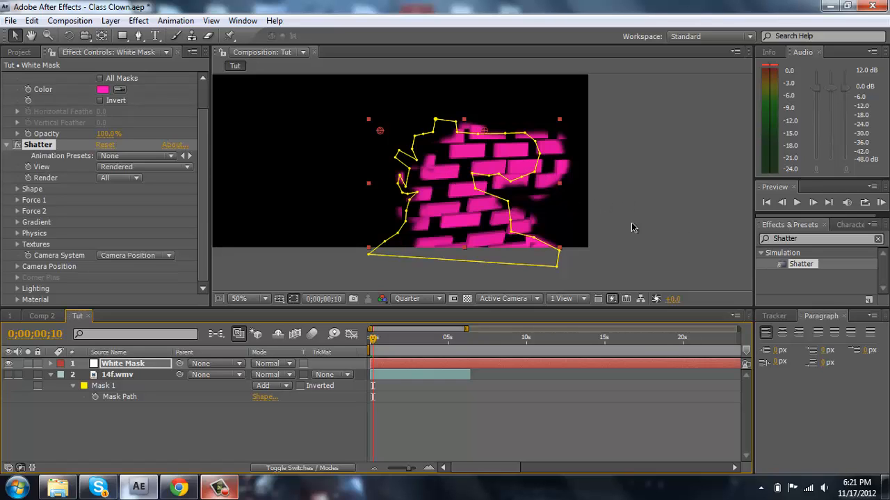
{"action": "left_click_drag", "start_coordinate": [371, 340], "coordinate": [368, 339]}
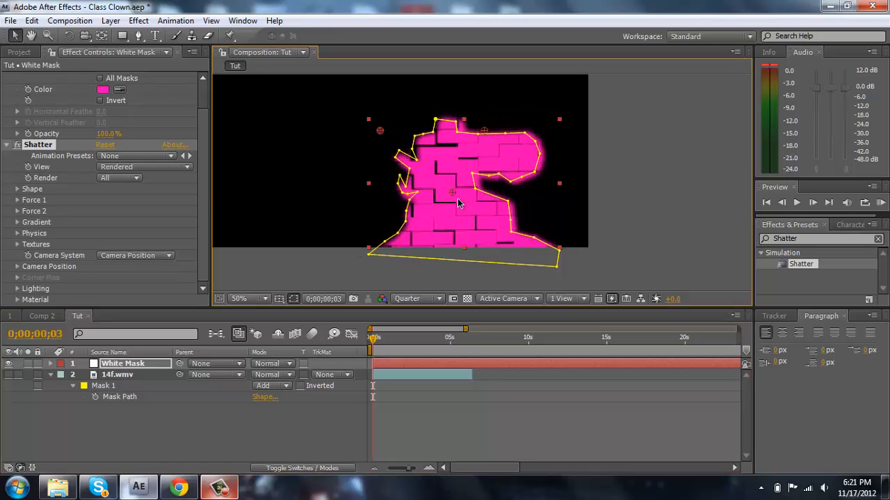
- Try the Glass pattern in the Shatter effect's Shape settings, and set the pattern to Eggs
{"action": "left_click", "coordinate": [18, 188]}
{"action": "left_click", "coordinate": [124, 203]}
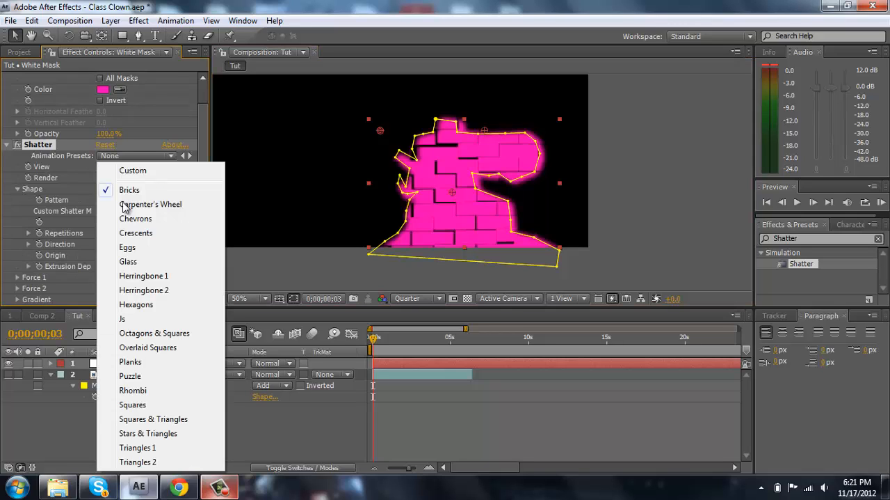
{"action": "left_click", "coordinate": [130, 262]}
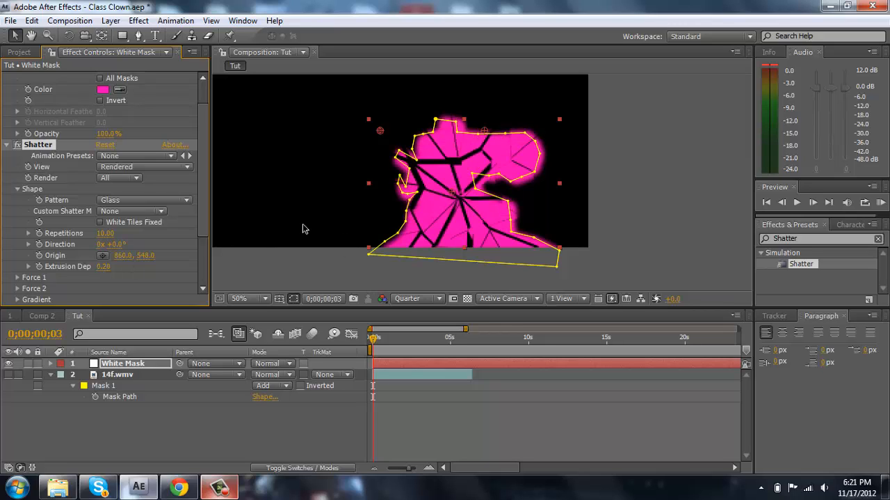
{"action": "left_click", "coordinate": [108, 202]}
{"action": "left_click", "coordinate": [110, 189]}
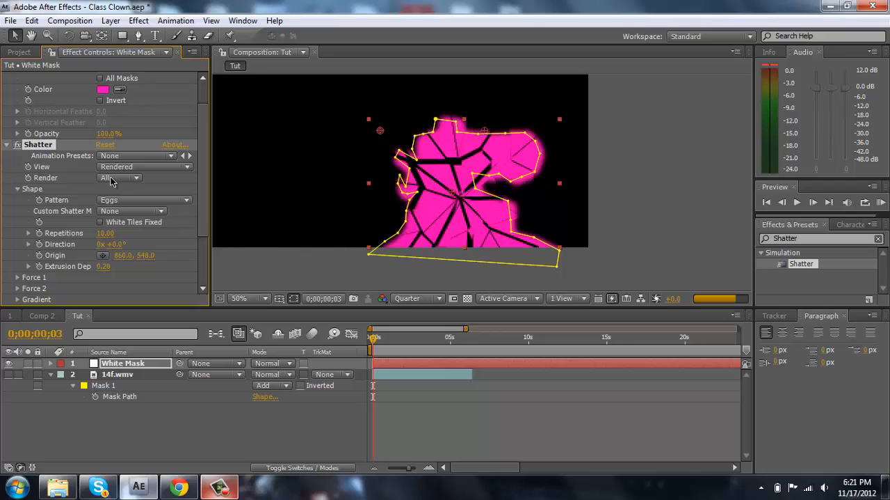
{"action": "left_click", "coordinate": [111, 180]}
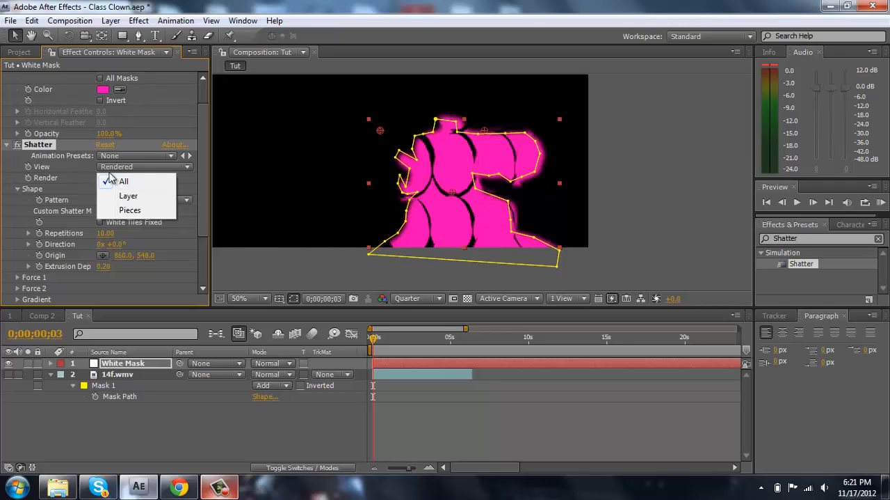
{"action": "left_click", "coordinate": [111, 178]}
{"action": "left_click", "coordinate": [115, 167]}
{"action": "left_click", "coordinate": [79, 180]}
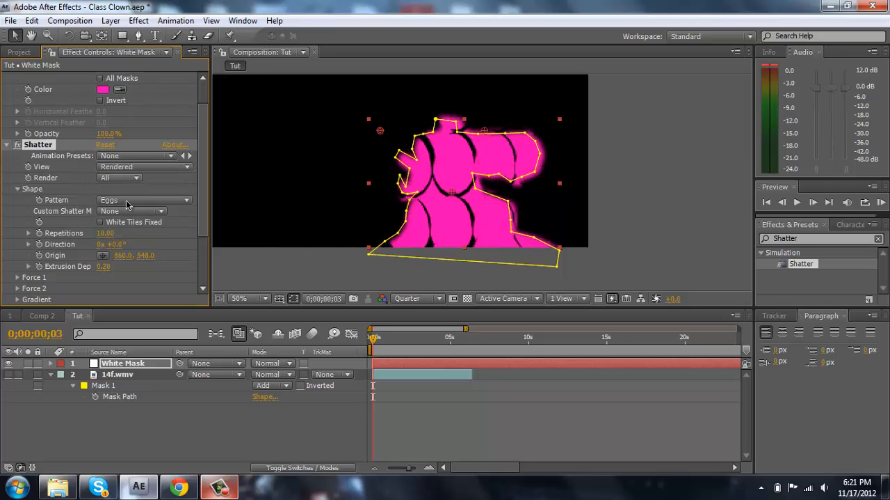
- Set the Shatter pattern to Glass, preview the animation up to 0;00;00;20, and return the current time to 0;00;00;00
{"action": "left_click", "coordinate": [128, 203]}
{"action": "left_click", "coordinate": [133, 218]}
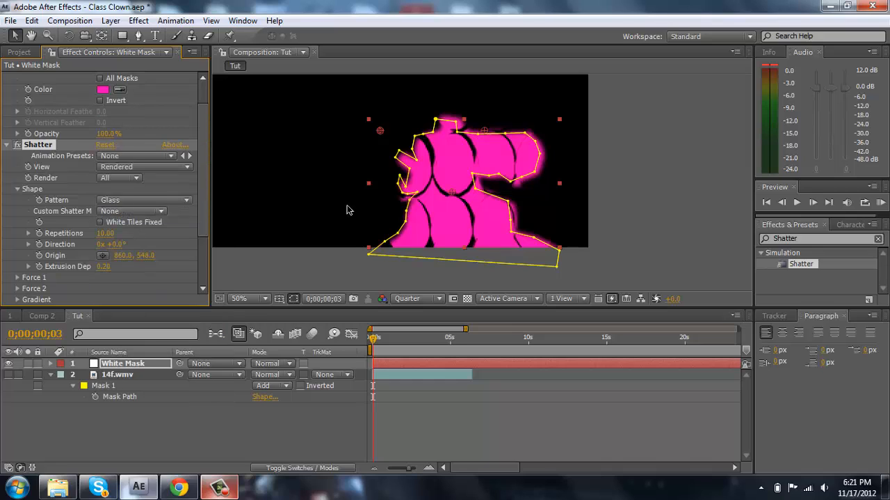
{"action": "left_click", "coordinate": [273, 262]}
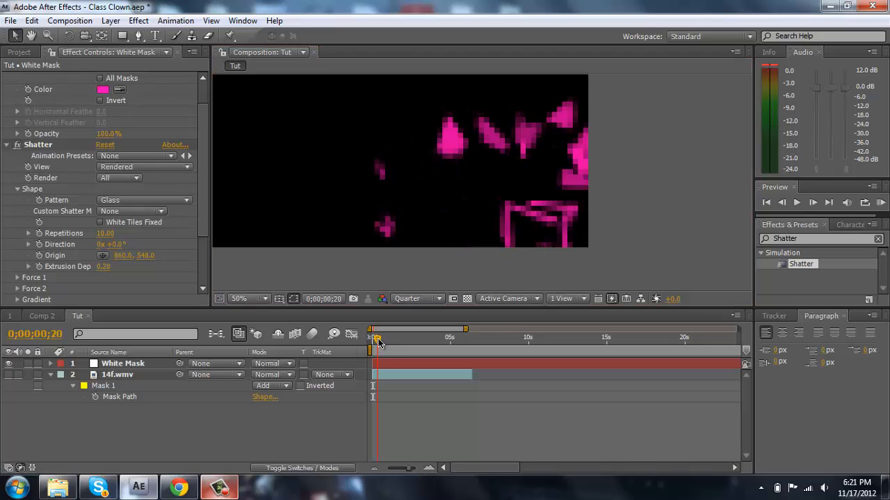
{"action": "left_click_drag", "start_coordinate": [378, 341], "coordinate": [371, 340]}
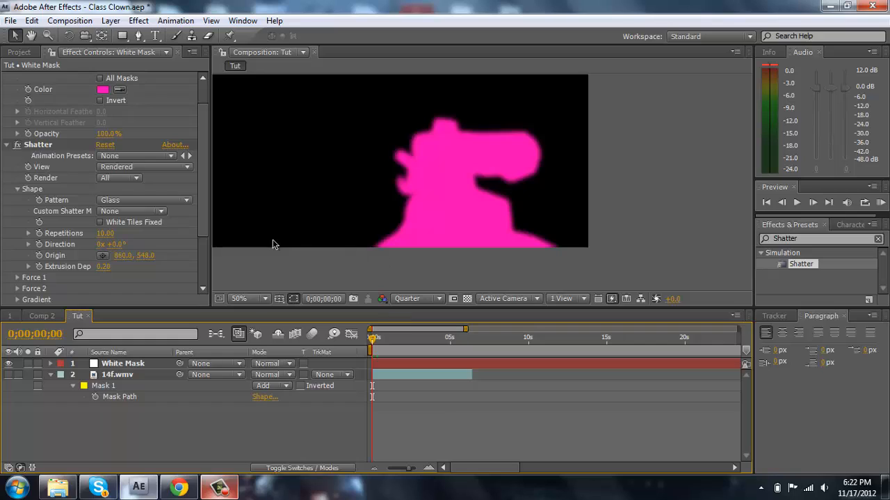
- Try moving the Shatter effect's control point near the middle of the frame, undo the move, and deselect the layer
{"action": "left_click", "coordinate": [34, 144]}
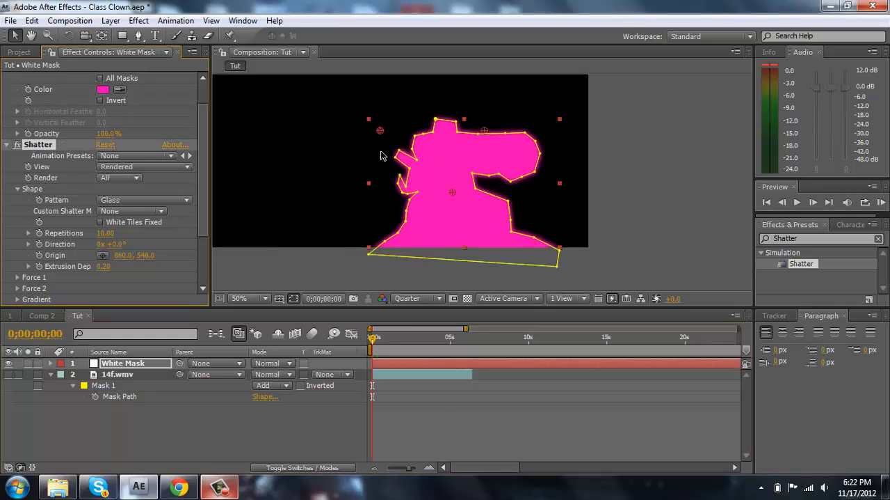
{"action": "left_click_drag", "start_coordinate": [390, 138], "coordinate": [449, 191]}
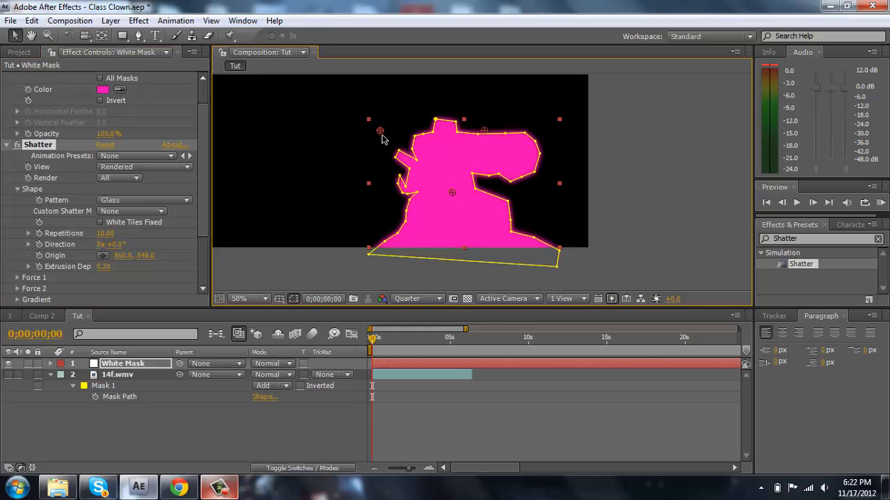
{"action": "mouse_move", "coordinate": [382, 135]}
{"action": "left_mouse_down"}
{"action": "mouse_move", "coordinate": [389, 140]}
{"action": "mouse_move", "coordinate": [383, 132]}
{"action": "left_mouse_up"}
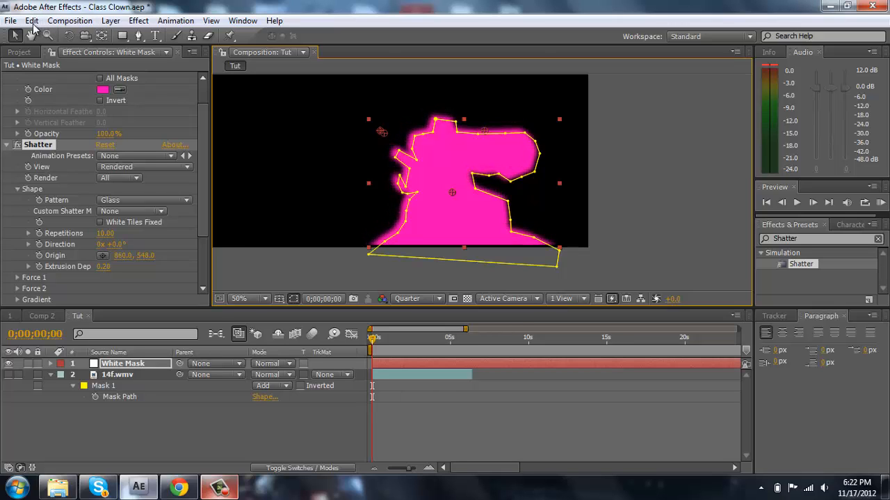
{"action": "left_click", "coordinate": [33, 21]}
{"action": "left_click", "coordinate": [59, 32]}
{"action": "left_click", "coordinate": [309, 290]}
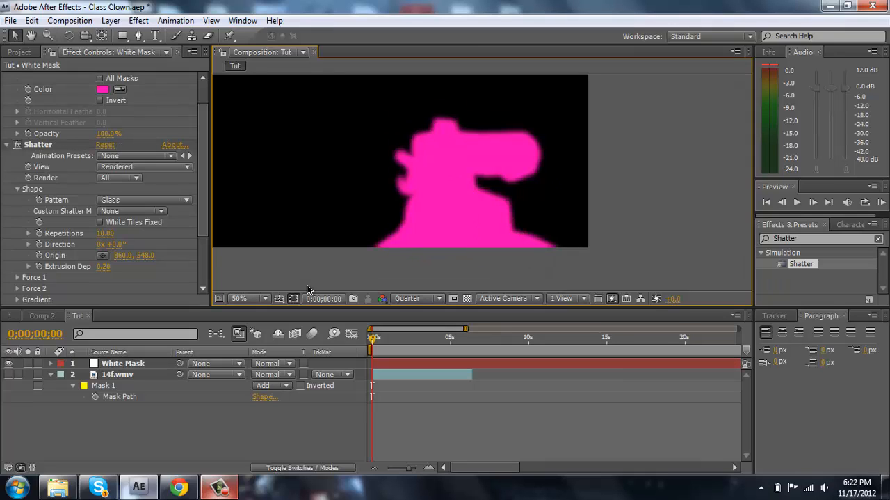
- Find the Stylize Glow effect and apply it to the White Mask layer
{"action": "left_click", "coordinate": [109, 364]}
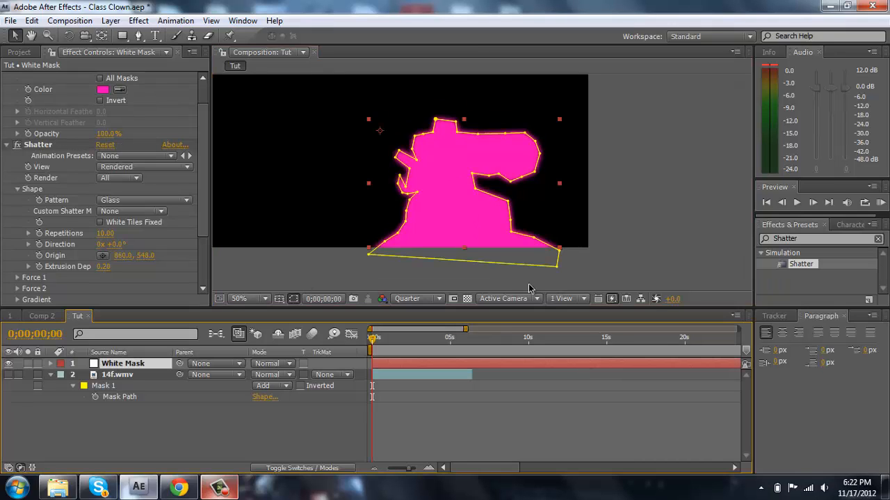
{"action": "left_click", "coordinate": [814, 238]}
{"action": "type", "text": "glow"}
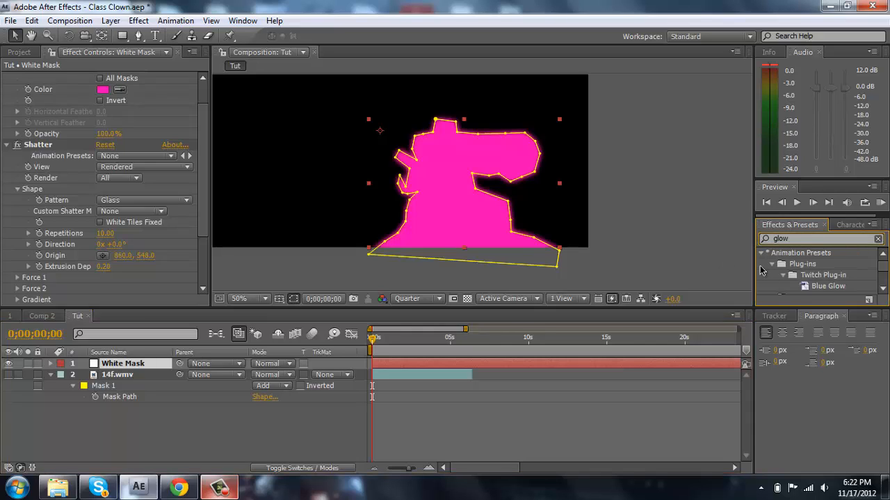
{"action": "scroll", "coordinate": [882, 272], "scroll_direction": "down", "scroll_amount": 5}
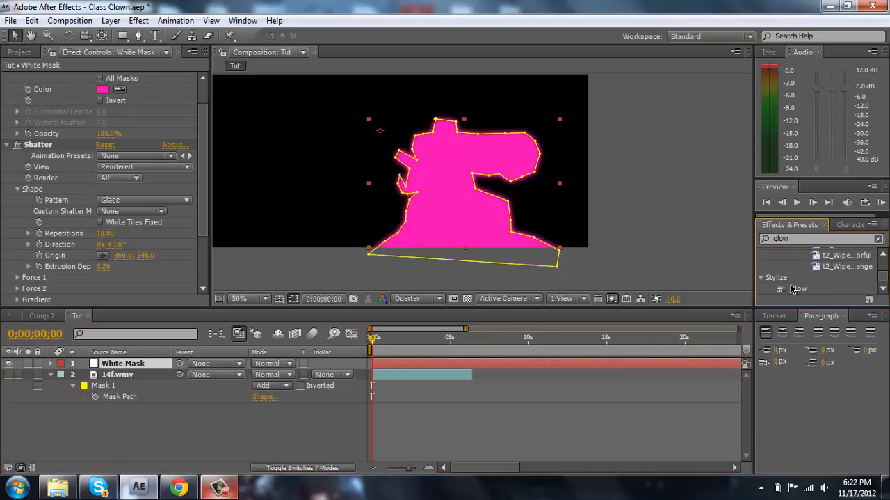
{"action": "left_click_drag", "start_coordinate": [793, 288], "coordinate": [473, 215]}
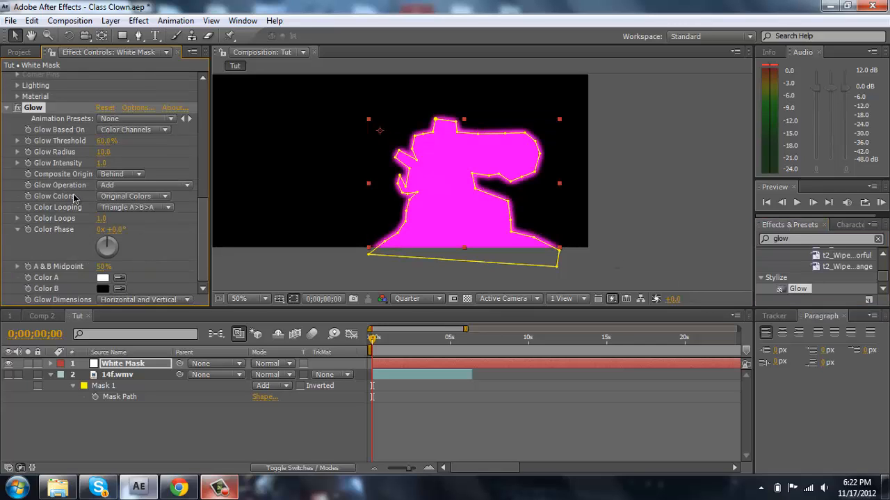
- Set the Glow effect's Radius to 65 and Intensity to 1.5, and deselect the layer
{"action": "left_click", "coordinate": [110, 155]}
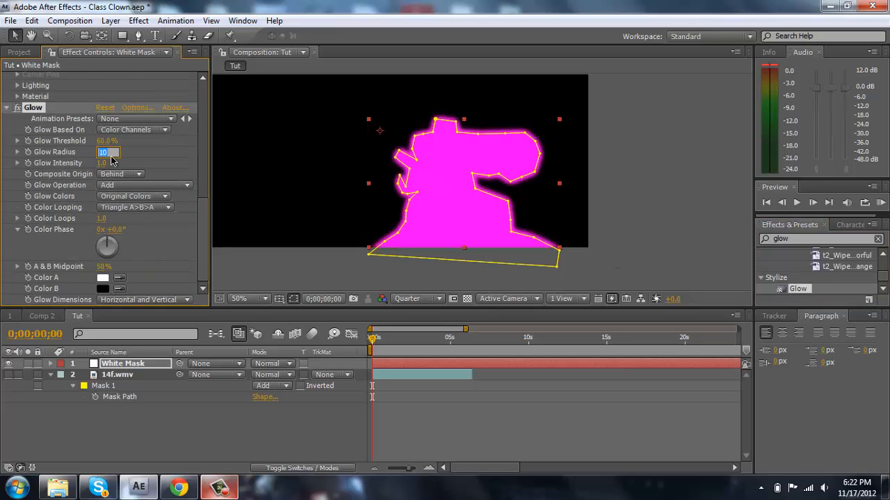
{"action": "key", "text": "Return"}
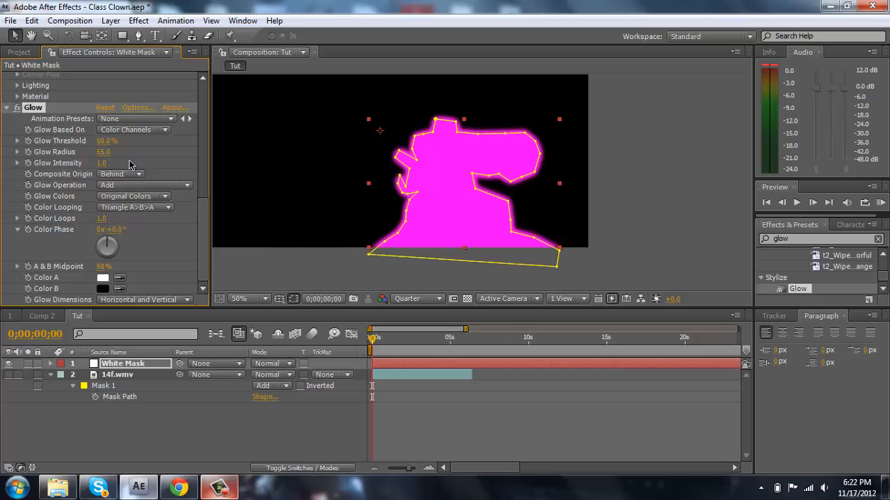
{"action": "left_click_drag", "start_coordinate": [108, 166], "coordinate": [141, 167]}
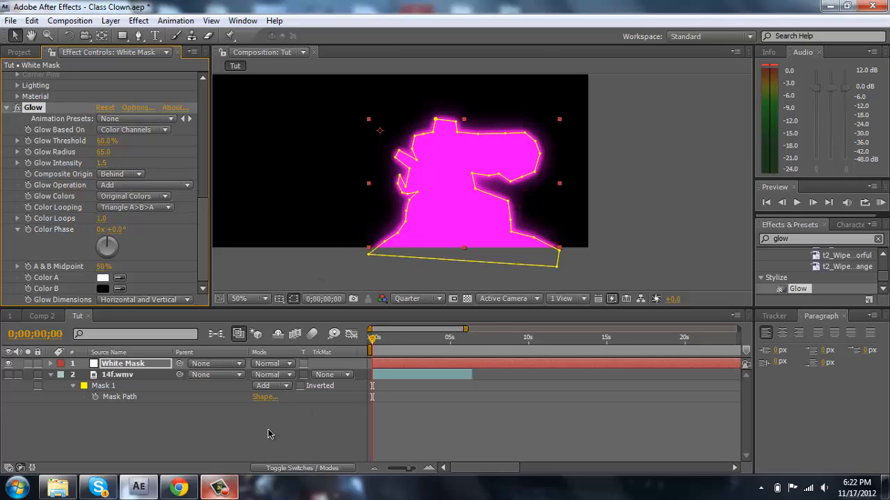
{"action": "left_click", "coordinate": [240, 432]}
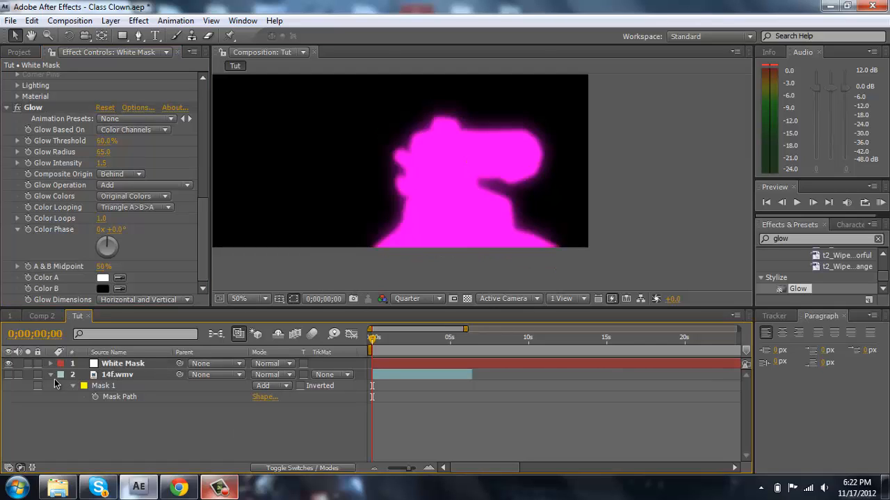
- Make the 14f.wmv layer visible, collapse its properties, and move it above the White Mask layer
{"action": "left_click", "coordinate": [51, 376]}
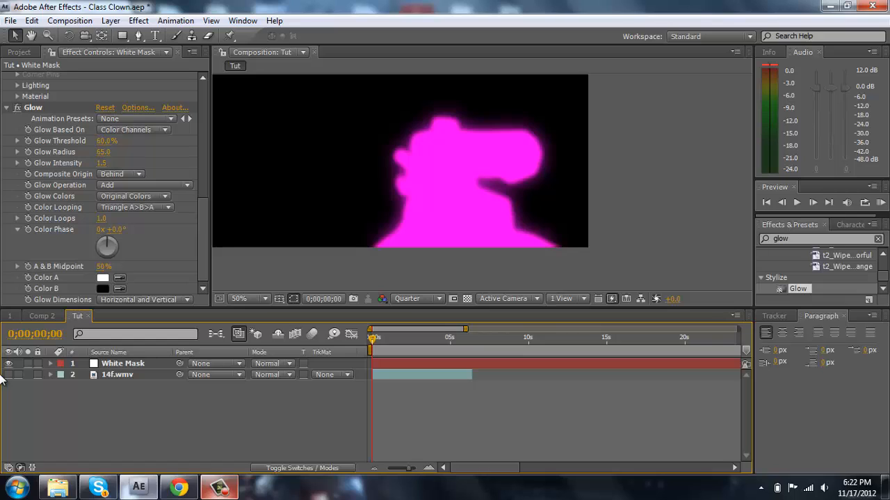
{"action": "left_click", "coordinate": [159, 376]}
{"action": "key", "text": "ctrl+]"}
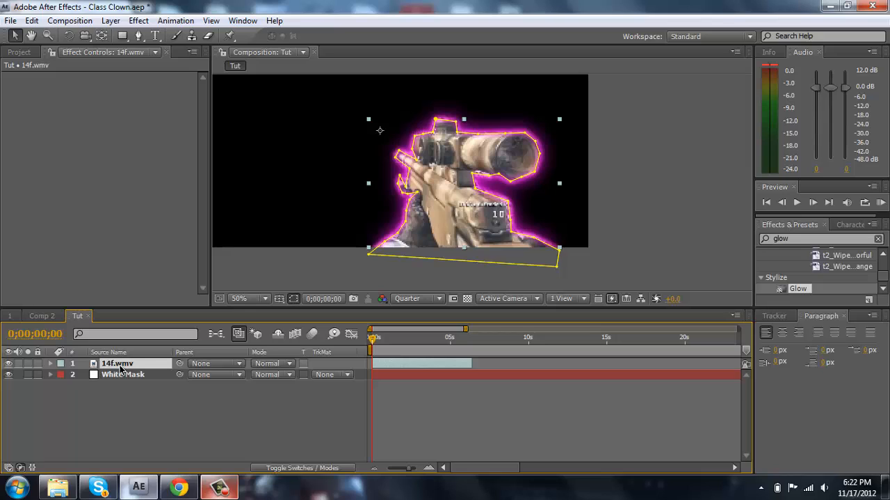
- Duplicate the masked 14f.wmv layer and invert Mask 1 on the upper copy to bring back the background
{"action": "key", "text": "ctrl+d"}
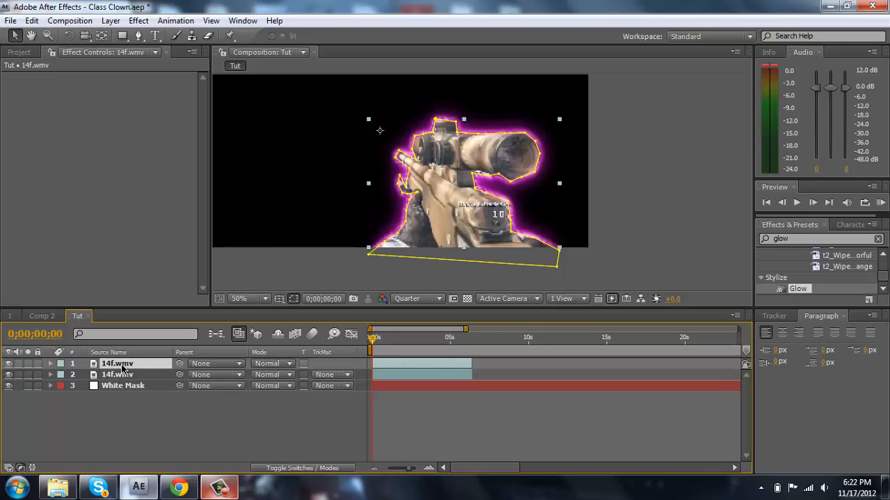
{"action": "key", "text": "m"}
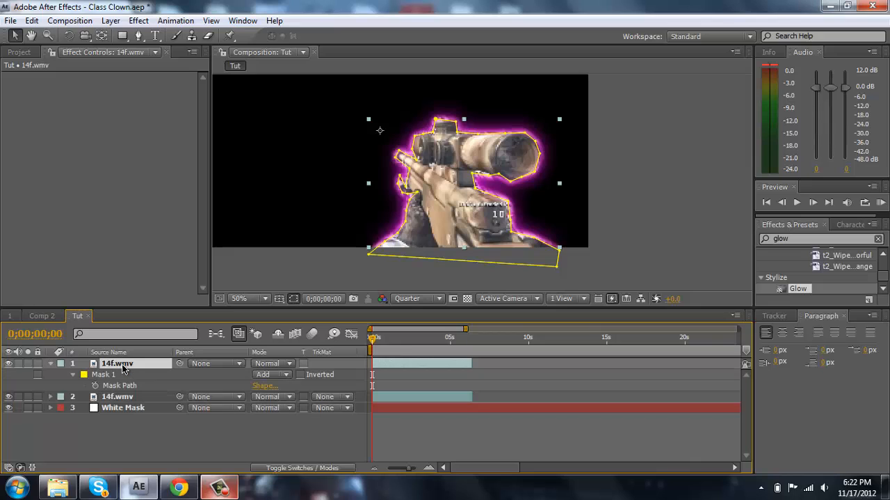
{"action": "left_click", "coordinate": [300, 374]}
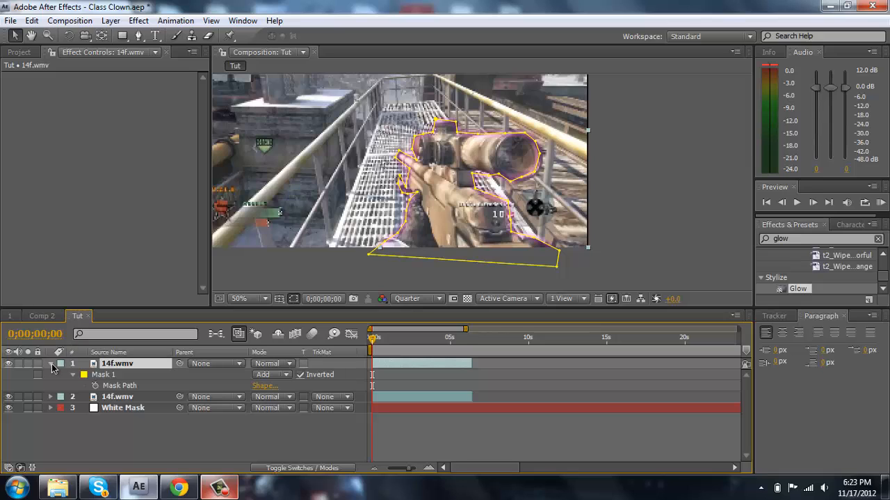
{"action": "left_click", "coordinate": [50, 362]}
{"action": "left_click", "coordinate": [113, 435]}
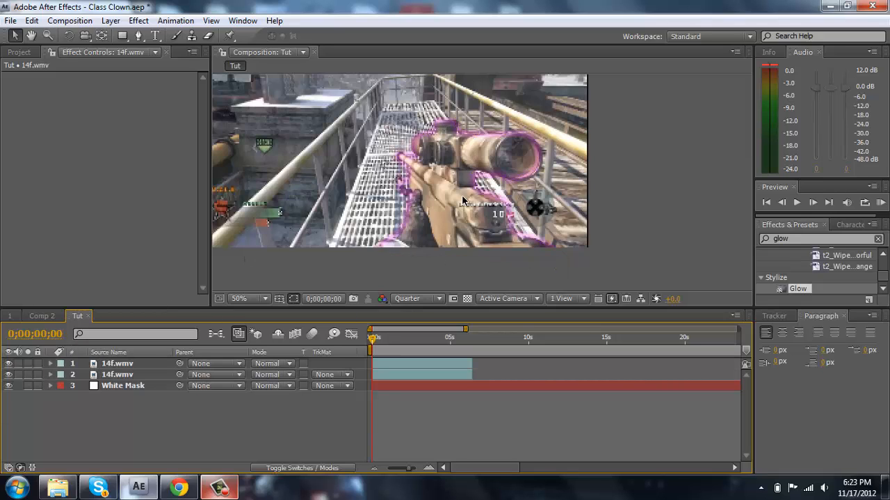
- Move the White Mask layer above both 14f.wmv layers and keyframe its Opacity at 0% at 0;00;00;00
{"action": "left_click", "coordinate": [123, 386]}
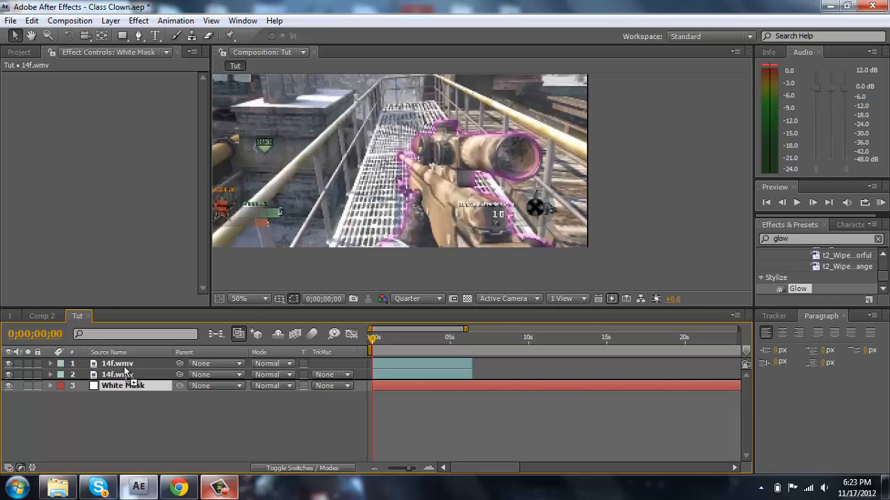
{"action": "left_click_drag", "start_coordinate": [125, 367], "coordinate": [126, 359]}
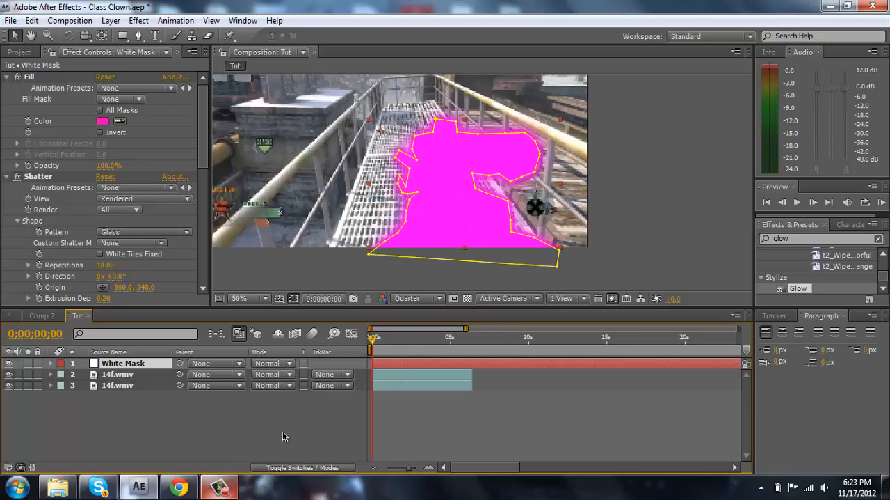
{"action": "left_click", "coordinate": [430, 467]}
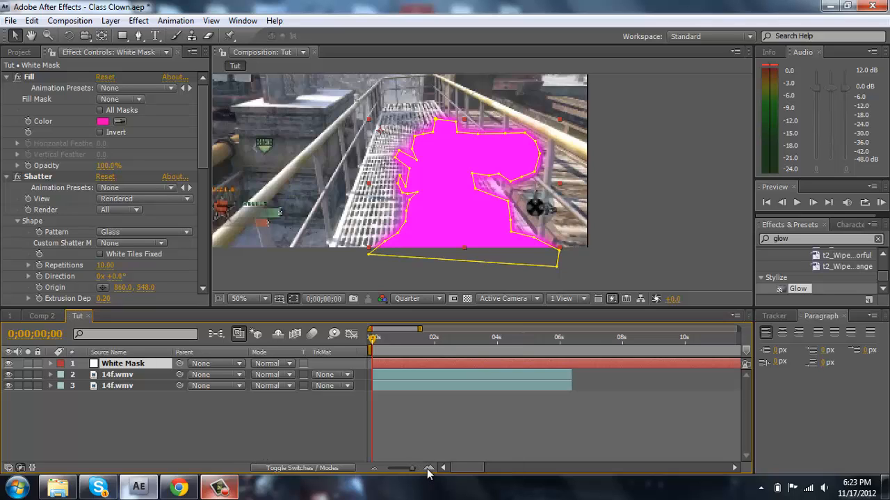
{"action": "key", "text": "t"}
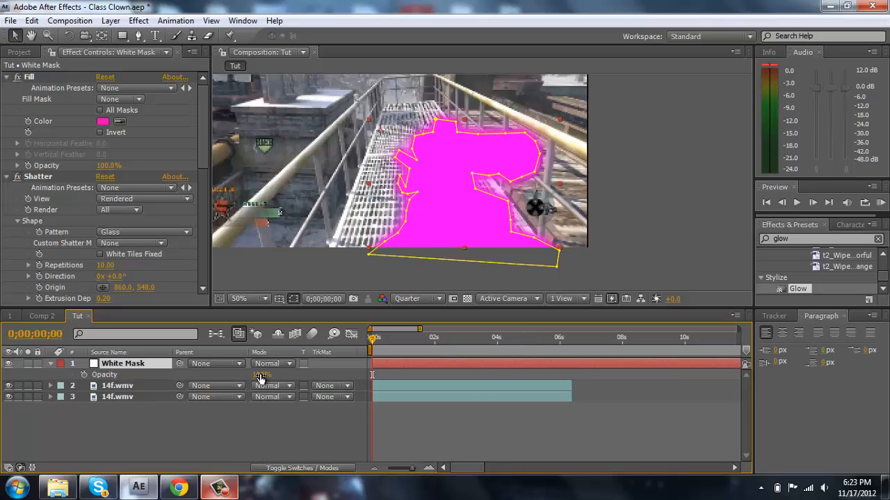
{"action": "left_click_drag", "start_coordinate": [259, 374], "coordinate": [150, 385]}
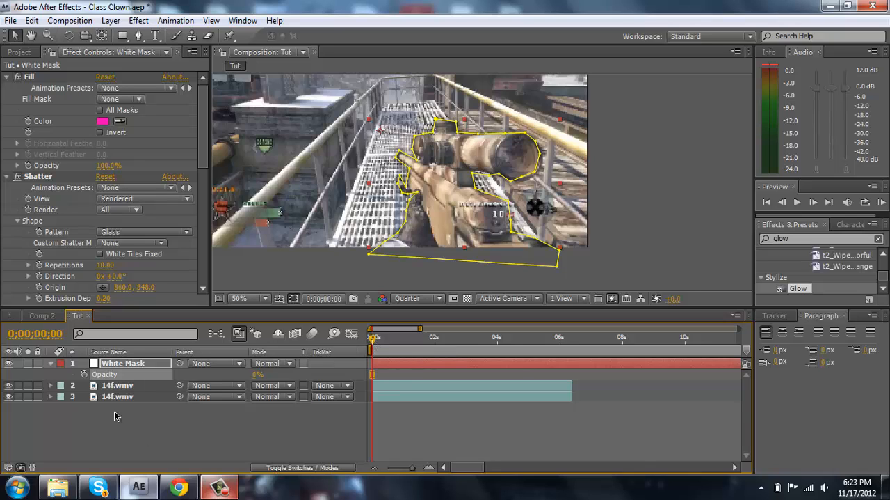
{"action": "left_click", "coordinate": [84, 374]}
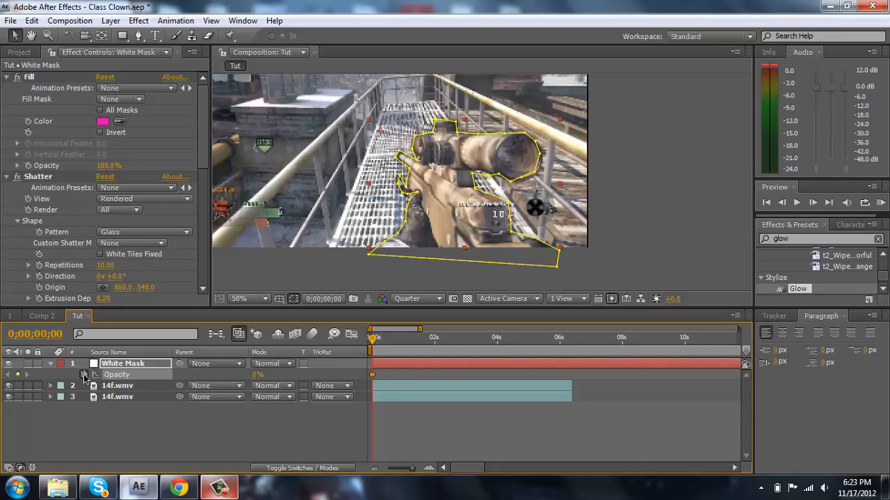
- Add a 100% Opacity keyframe to the White Mask layer at 0;00;00;29
{"action": "left_click", "coordinate": [387, 341]}
{"action": "left_click", "coordinate": [427, 466]}
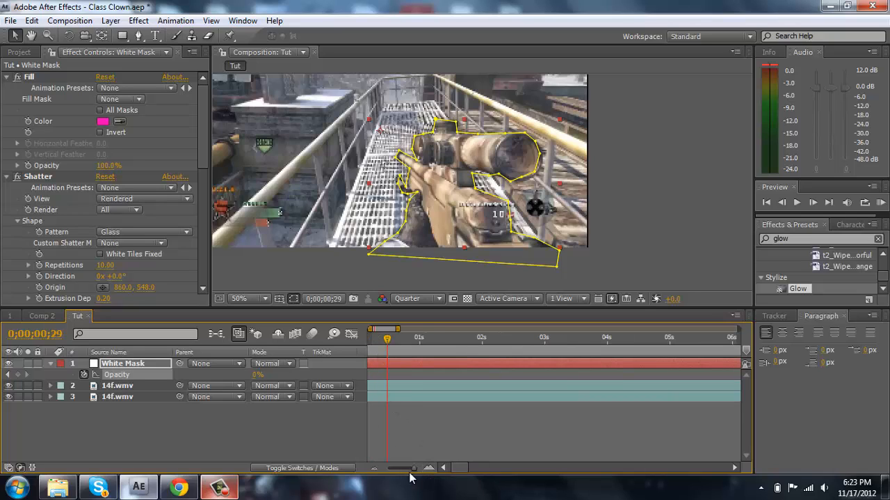
{"action": "left_click", "coordinate": [445, 467]}
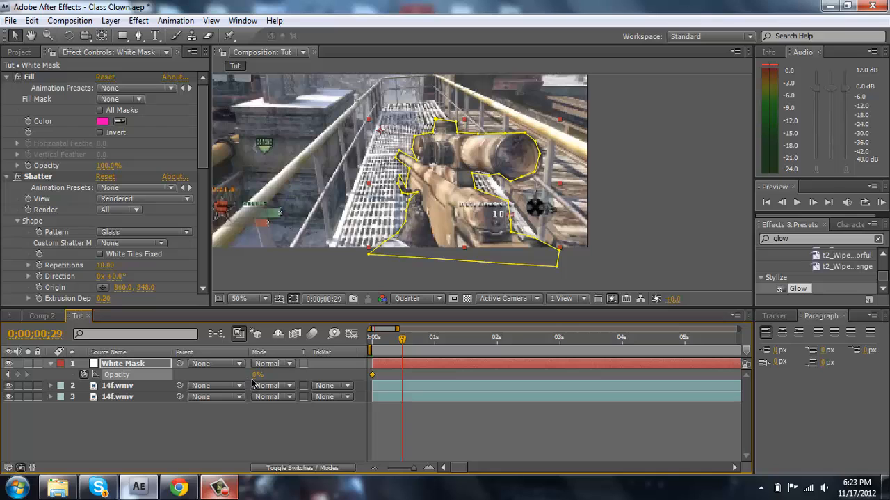
{"action": "left_click_drag", "start_coordinate": [257, 375], "coordinate": [392, 390]}
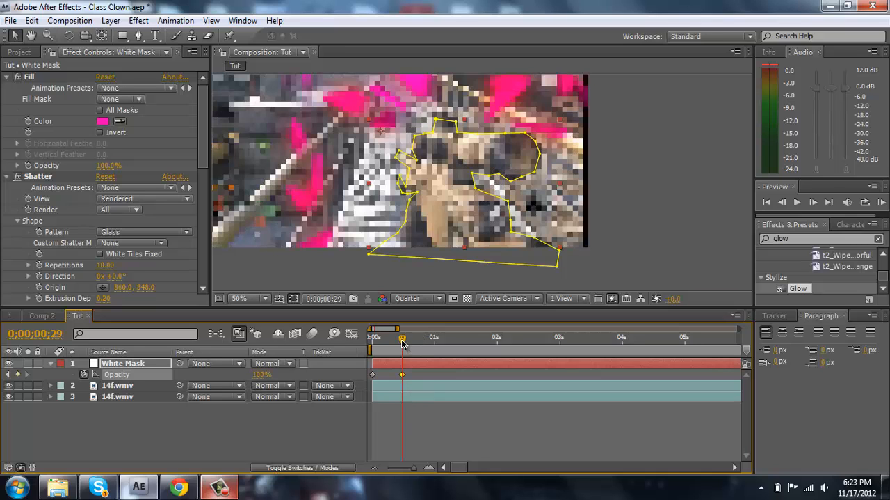
- Fade out the White Mask's Opacity with a third keyframe just before one second, and move the 100% keyframe to 0;00;00;18
{"action": "left_click_drag", "start_coordinate": [403, 342], "coordinate": [421, 345]}
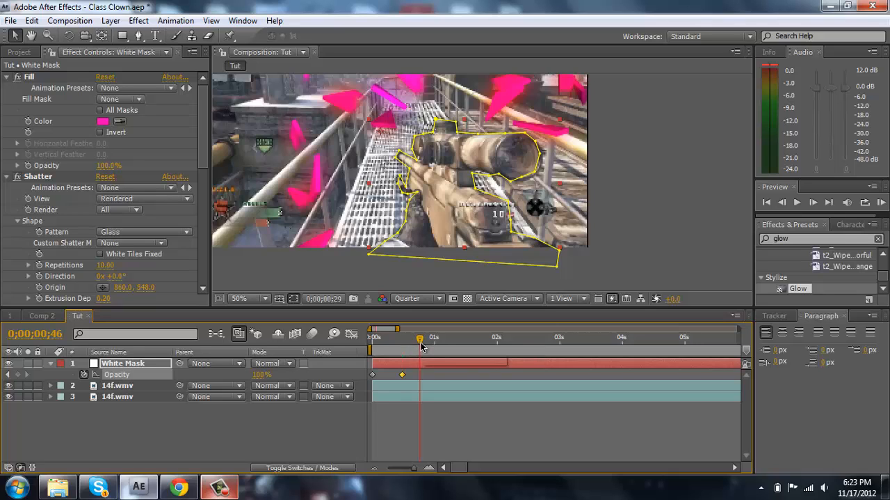
{"action": "left_click_drag", "start_coordinate": [261, 375], "coordinate": [164, 380]}
{"action": "left_click_drag", "start_coordinate": [420, 376], "coordinate": [392, 377]}
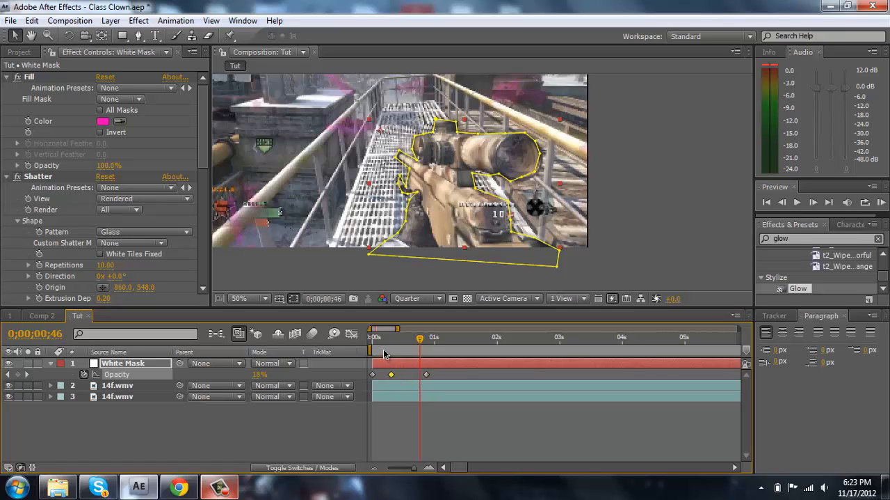
- Scrub through the opening frames to check the shatter's fade-in, and move the current time to 0;00;00;06
{"action": "left_click", "coordinate": [375, 345]}
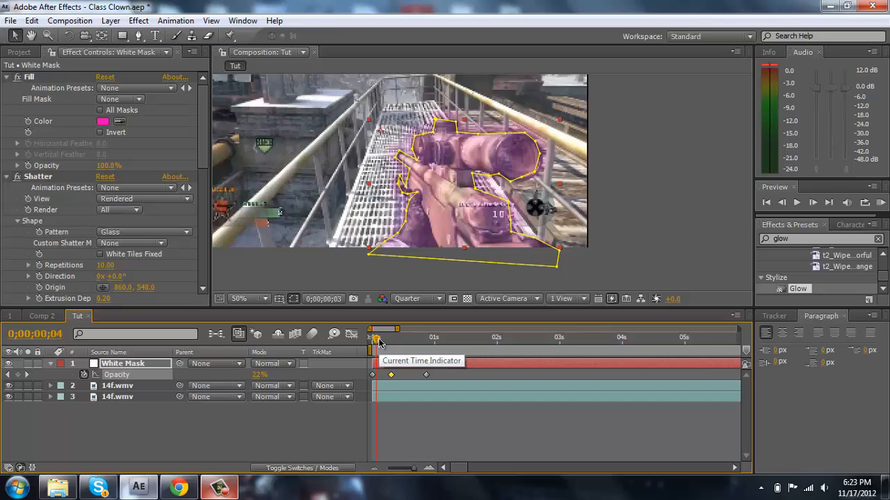
{"action": "left_click_drag", "start_coordinate": [379, 341], "coordinate": [387, 347]}
{"action": "left_click", "coordinate": [391, 374]}
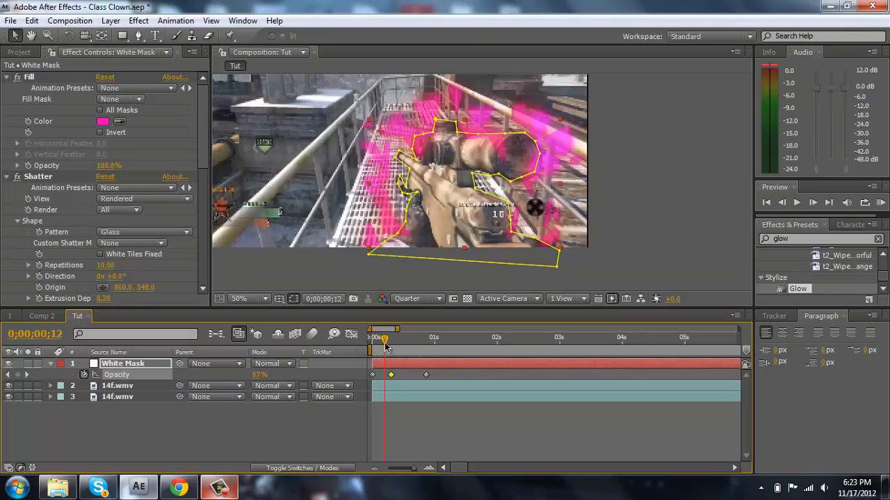
{"action": "left_click_drag", "start_coordinate": [385, 343], "coordinate": [379, 339]}
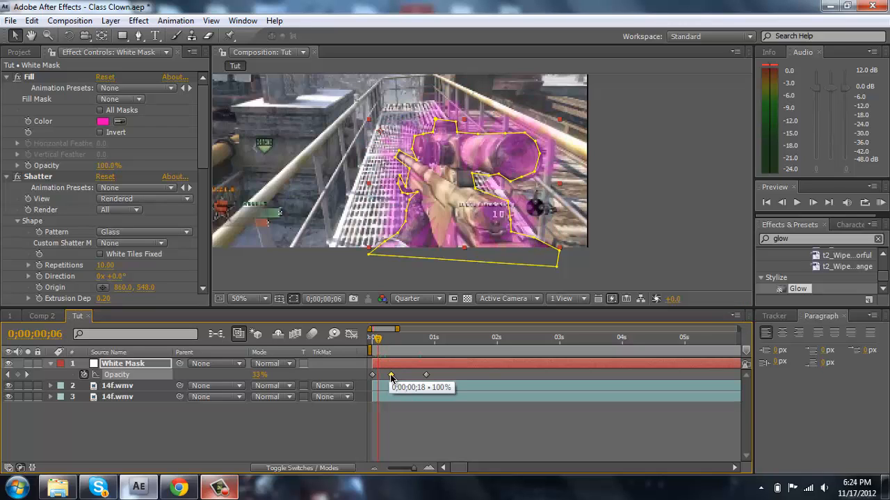
- Move the White Mask's 100% Opacity keyframe earlier to just after 0;00;00;06, check the fade up to 0;00;00;47, and collapse the layer
{"action": "left_click_drag", "start_coordinate": [390, 375], "coordinate": [381, 375]}
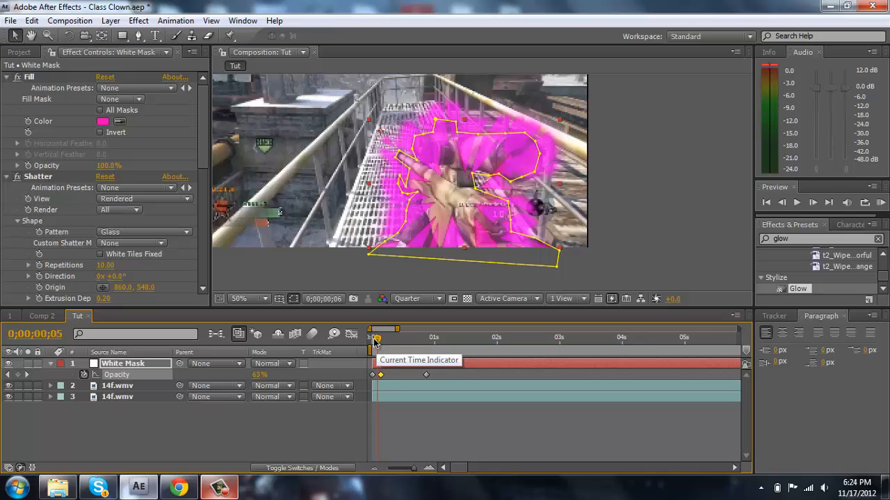
{"action": "left_click_drag", "start_coordinate": [370, 341], "coordinate": [395, 349]}
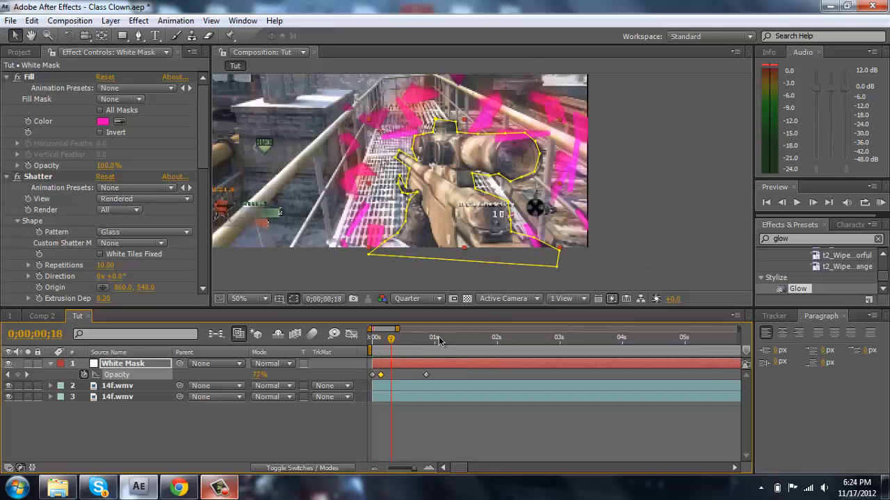
{"action": "left_click_drag", "start_coordinate": [393, 339], "coordinate": [404, 344]}
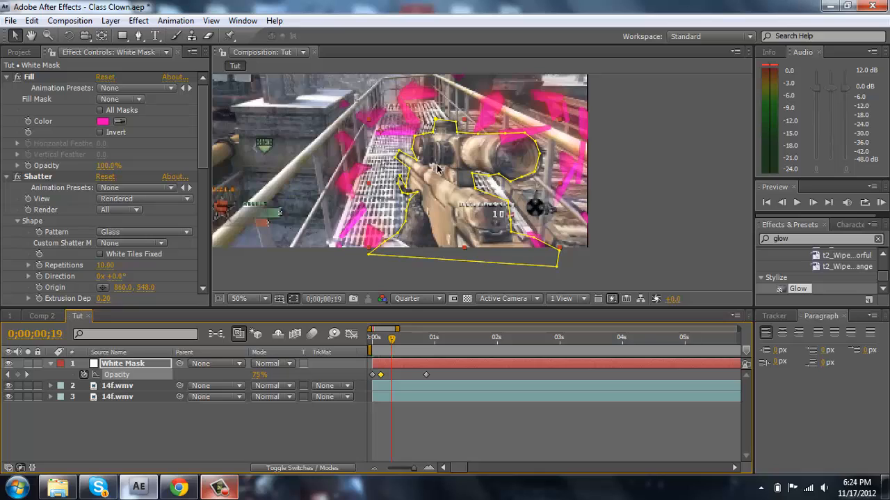
{"action": "left_click", "coordinate": [662, 251]}
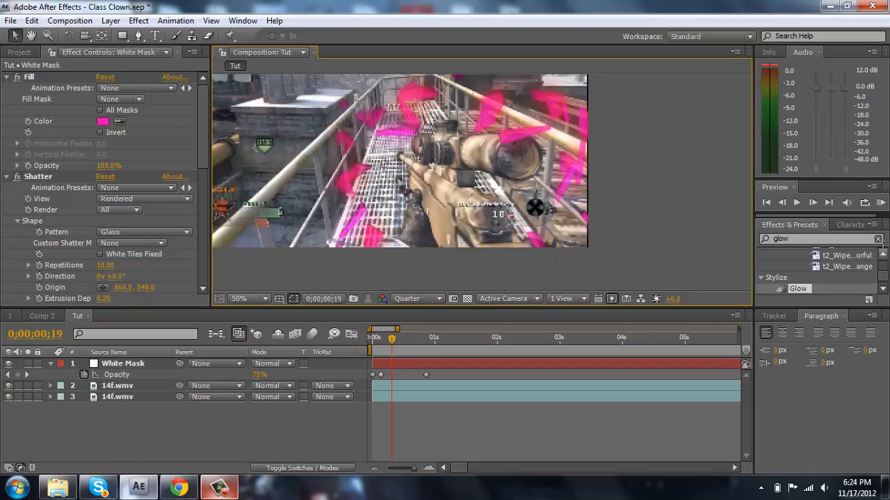
{"action": "left_click", "coordinate": [879, 238]}
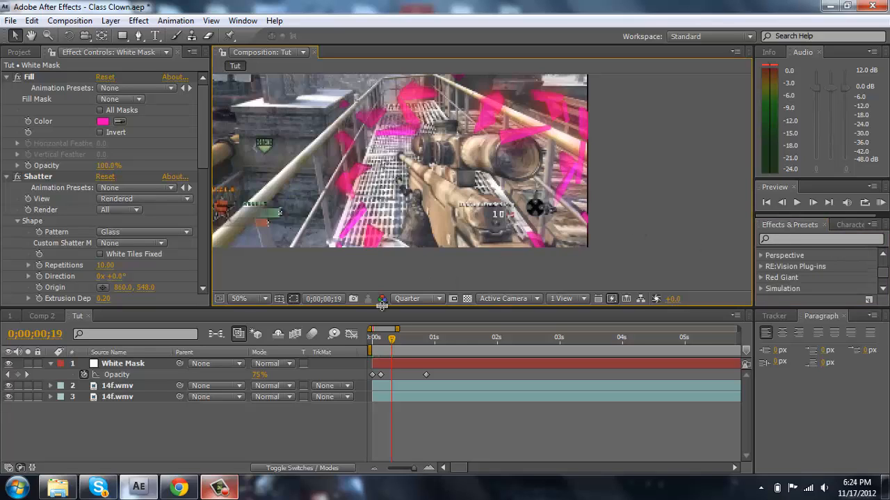
{"action": "left_click_drag", "start_coordinate": [401, 343], "coordinate": [421, 345]}
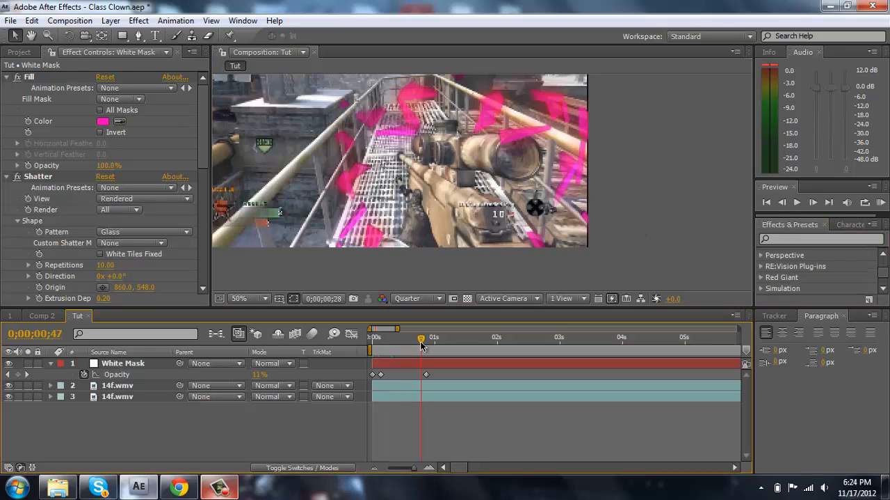
{"action": "left_click", "coordinate": [50, 362]}
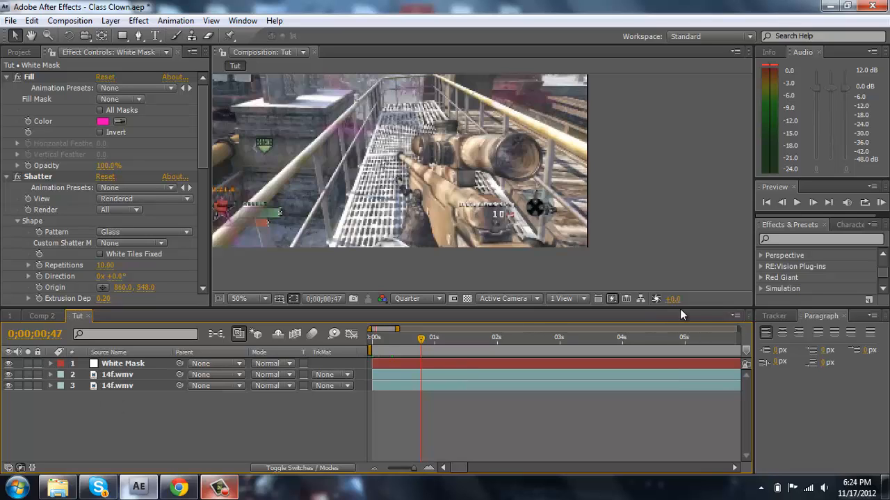
- Search the effects for "turb" and apply Turbulent Noise to the White Mask layer
{"action": "left_click", "coordinate": [835, 238]}
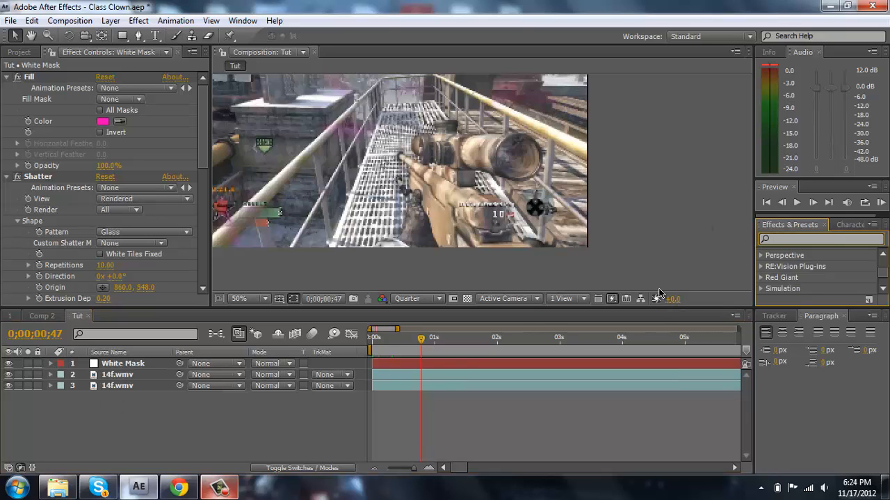
{"action": "type", "text": "tubr"}
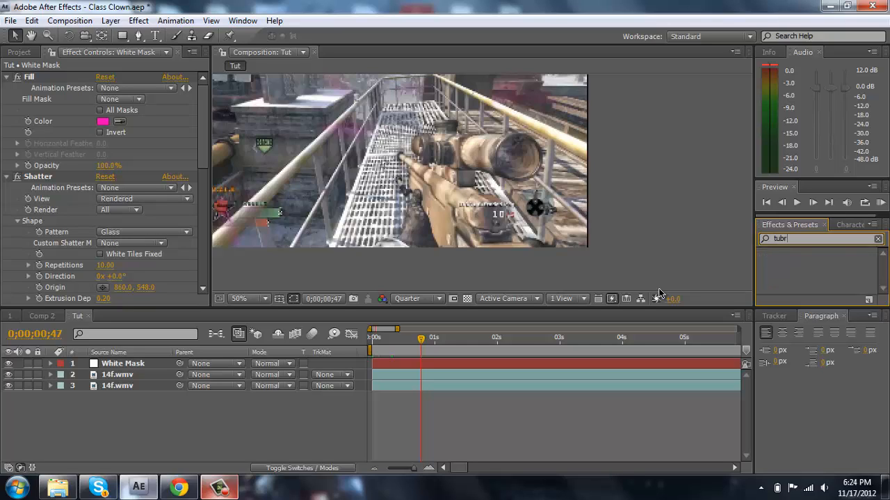
{"action": "key", "text": "BackSpace"}
{"action": "key", "text": "BackSpace"}
{"action": "key", "text": "BackSpace"}
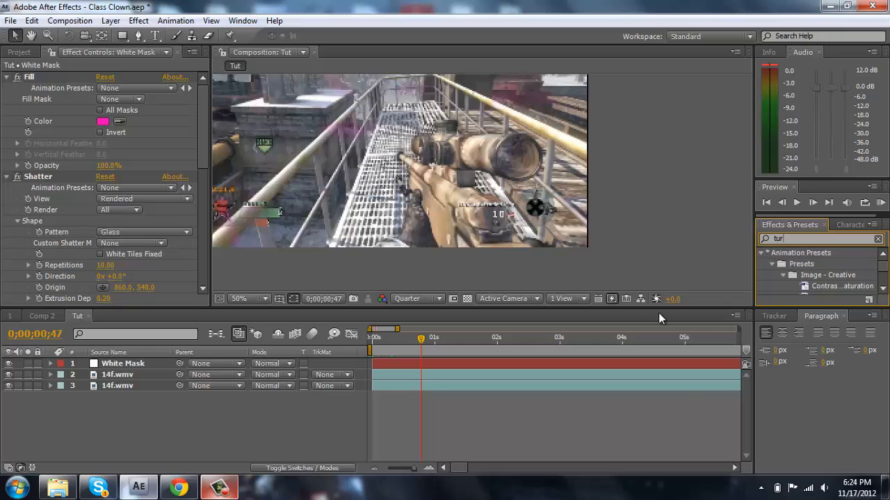
{"action": "type", "text": "rb"}
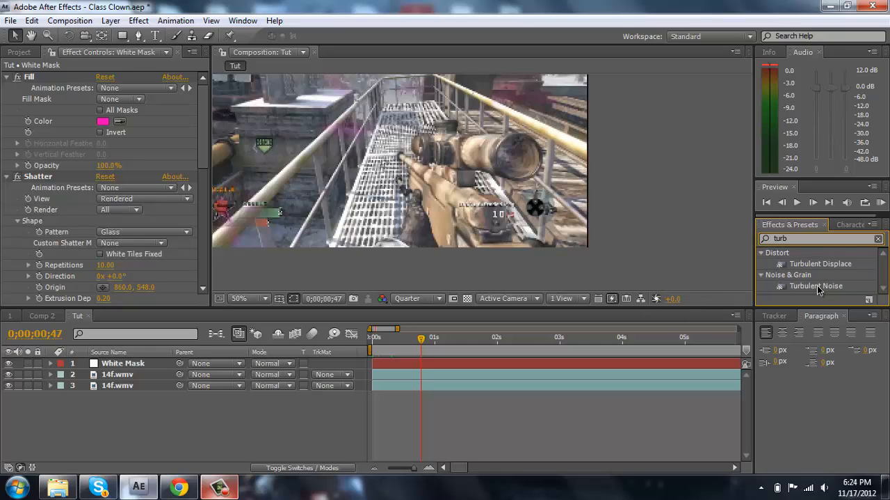
{"action": "left_click_drag", "start_coordinate": [797, 287], "coordinate": [599, 361]}
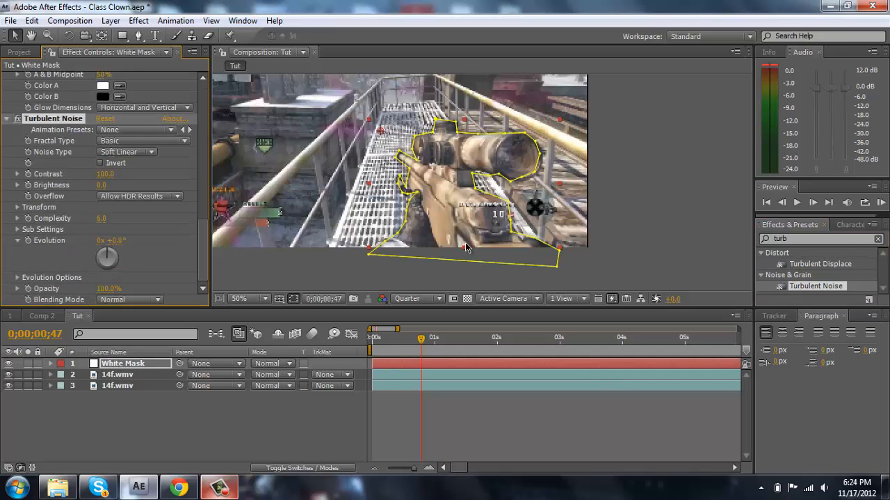
- Check the Turbulent Noise at several earlier frames, delete it from the White Mask layer, and clear the effects search
{"action": "left_click", "coordinate": [395, 344]}
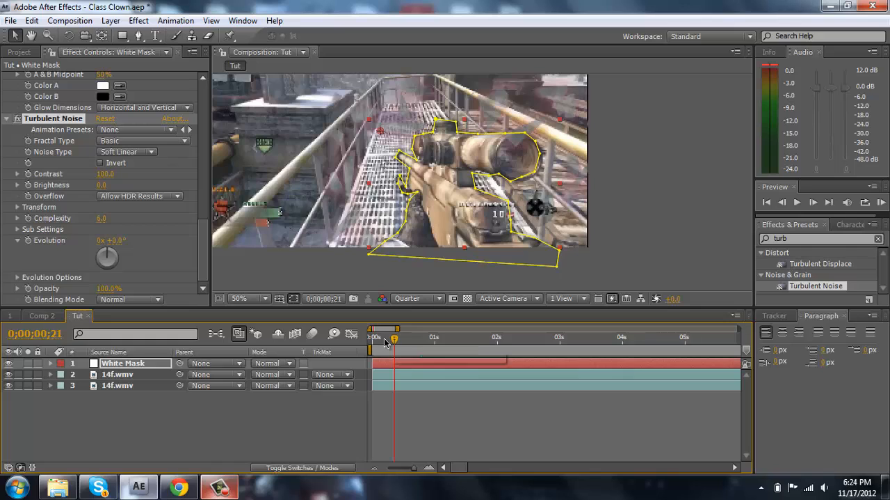
{"action": "left_click", "coordinate": [387, 340]}
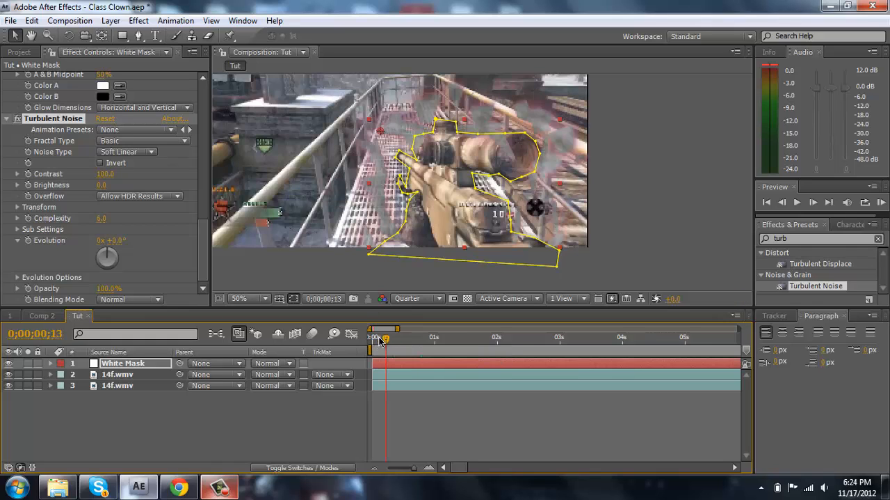
{"action": "left_click", "coordinate": [379, 340]}
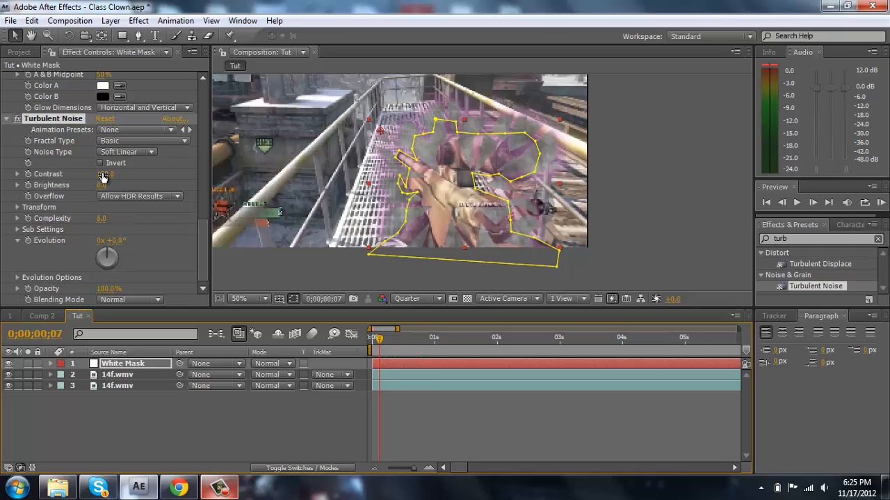
{"action": "left_click", "coordinate": [70, 119]}
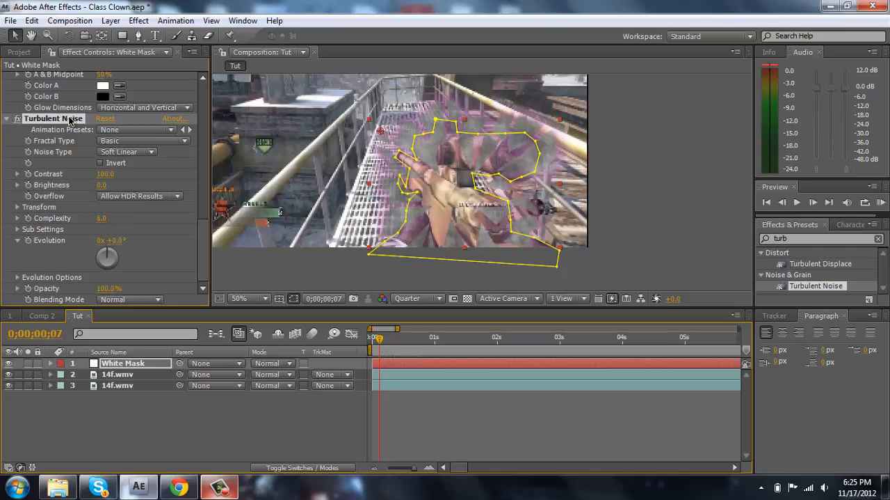
{"action": "key", "text": "Delete"}
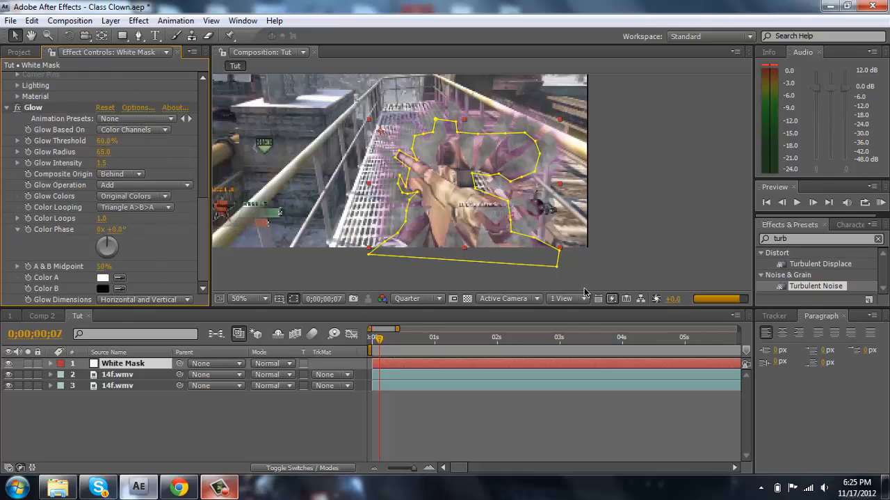
{"action": "left_click", "coordinate": [709, 226]}
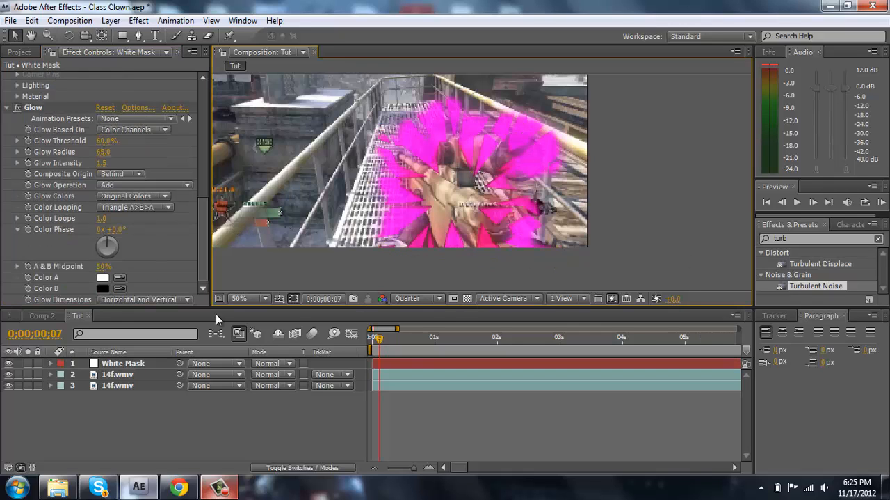
{"action": "left_click", "coordinate": [232, 417]}
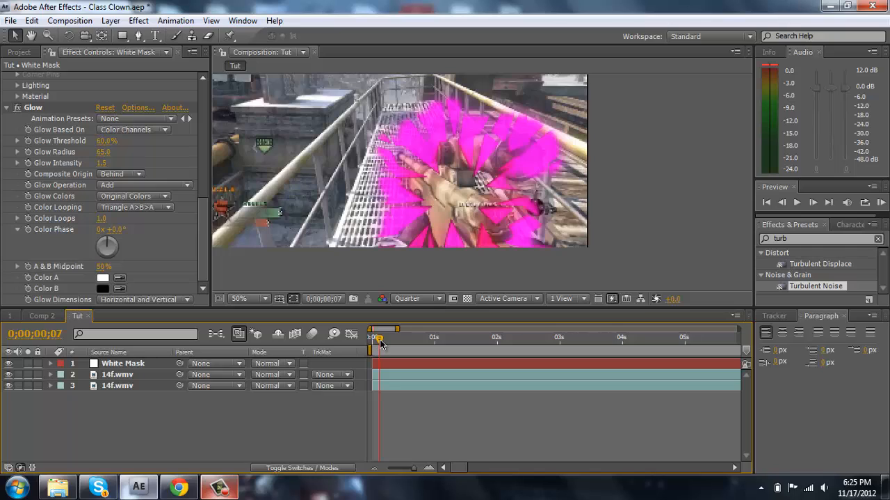
{"action": "left_click", "coordinate": [879, 239]}
{"action": "left_click", "coordinate": [499, 418]}
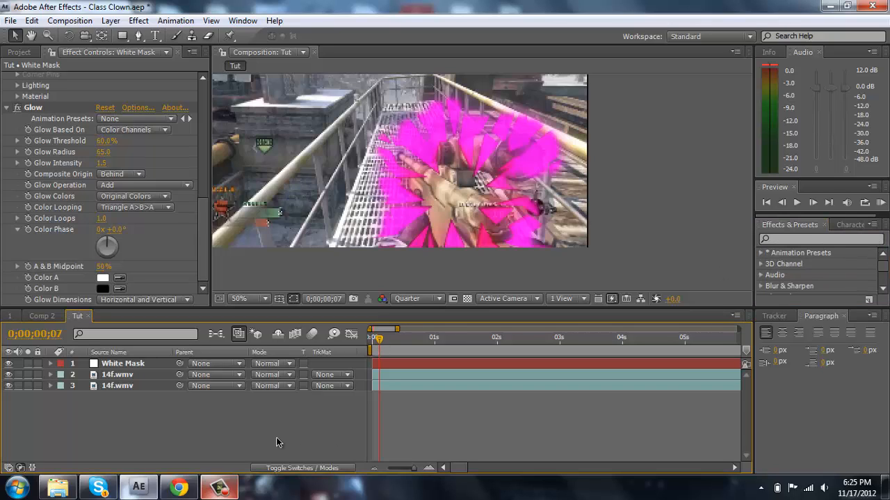
{"action": "left_click_drag", "start_coordinate": [379, 338], "coordinate": [367, 341]}
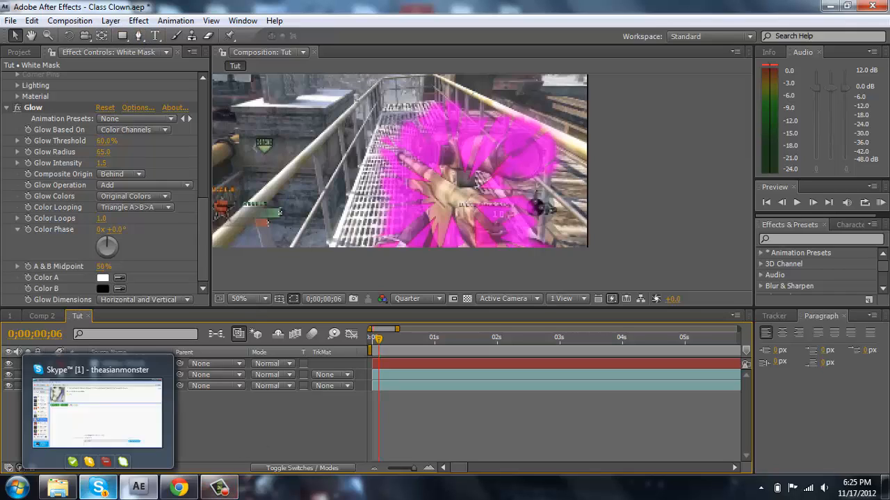
{"action": "left_click", "coordinate": [98, 486]}
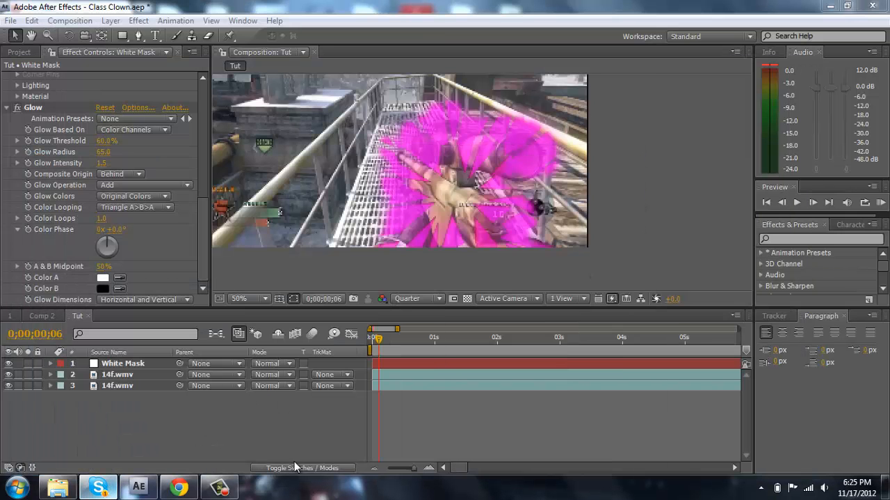
{"action": "left_click", "coordinate": [351, 421]}
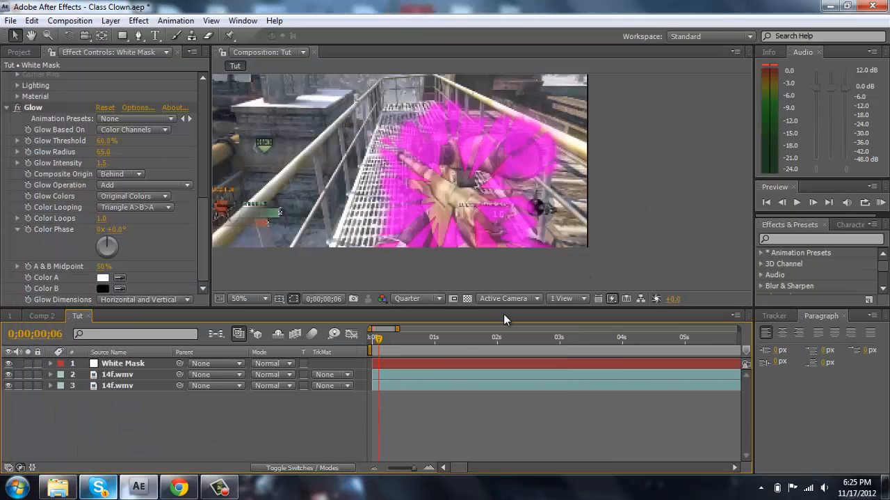